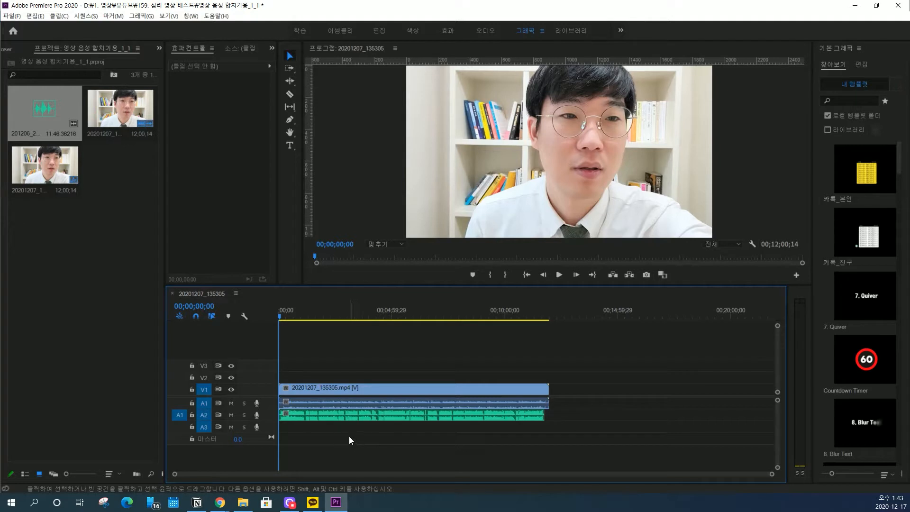
# Synchronize the 20201207_135305.mp4 clip and the separate audio recording on A2 by audio, using track channel 1
pyautogui.click(309, 389)
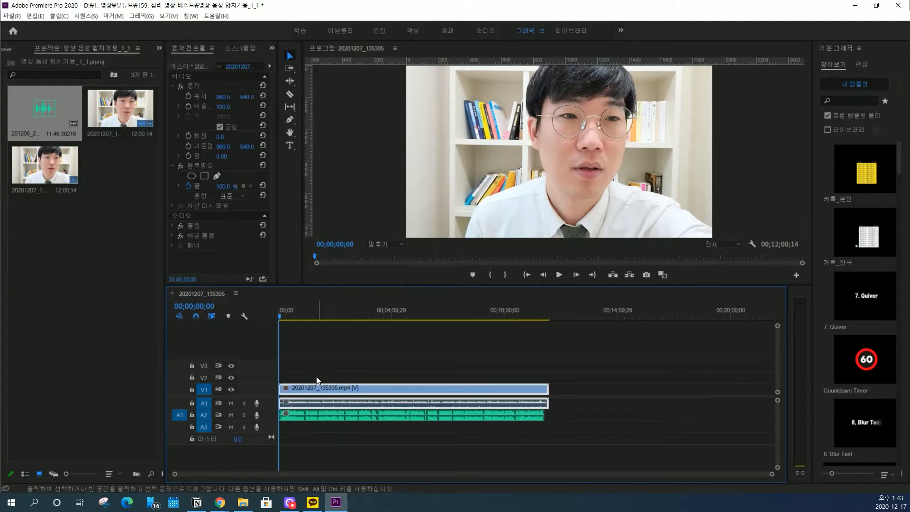
pyautogui.click(358, 428)
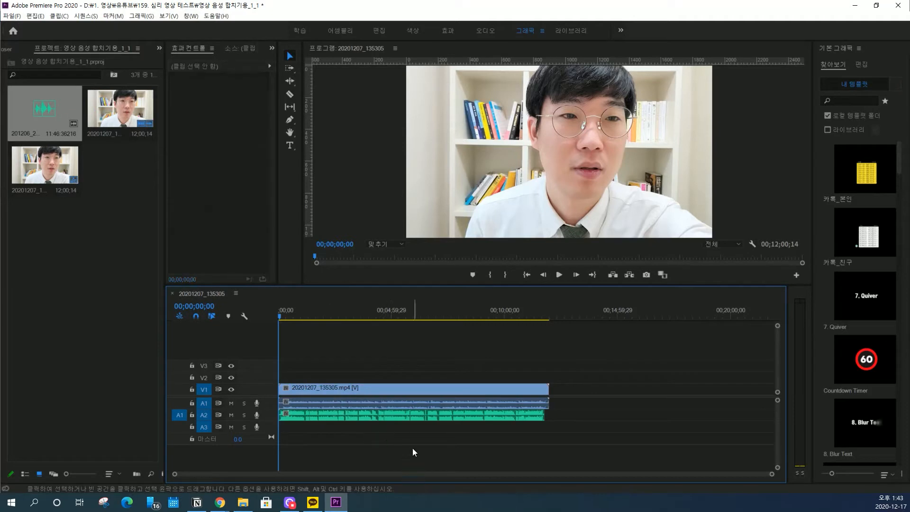
pyautogui.moveTo(400, 451); pyautogui.dragTo(372, 361)
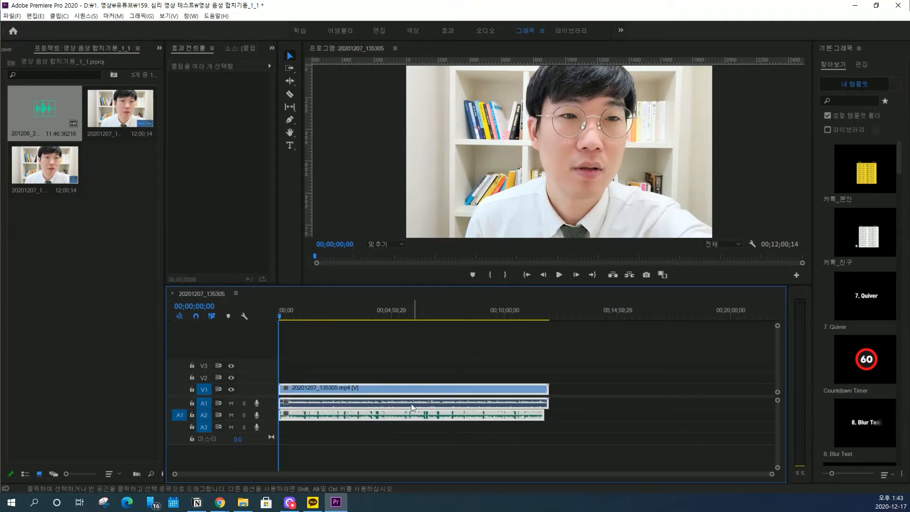
pyautogui.moveTo(406, 450); pyautogui.dragTo(370, 389)
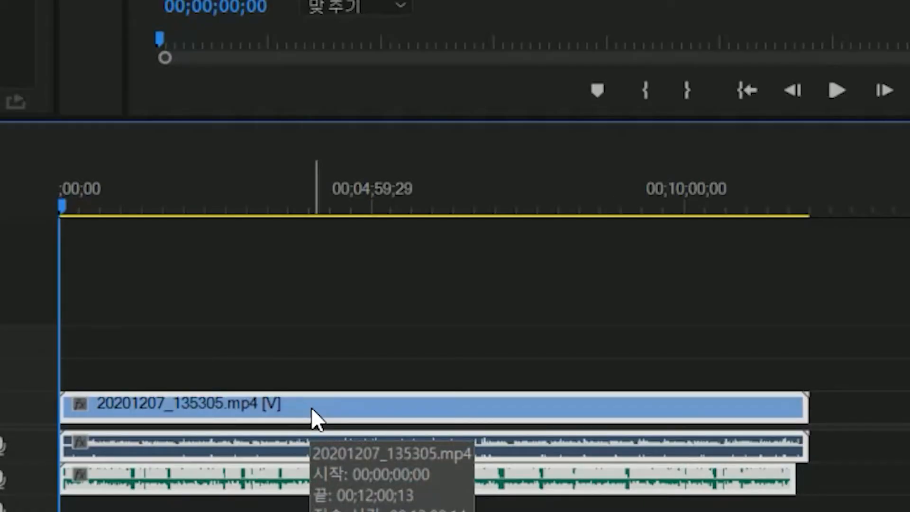
pyautogui.rightClick(311, 407)
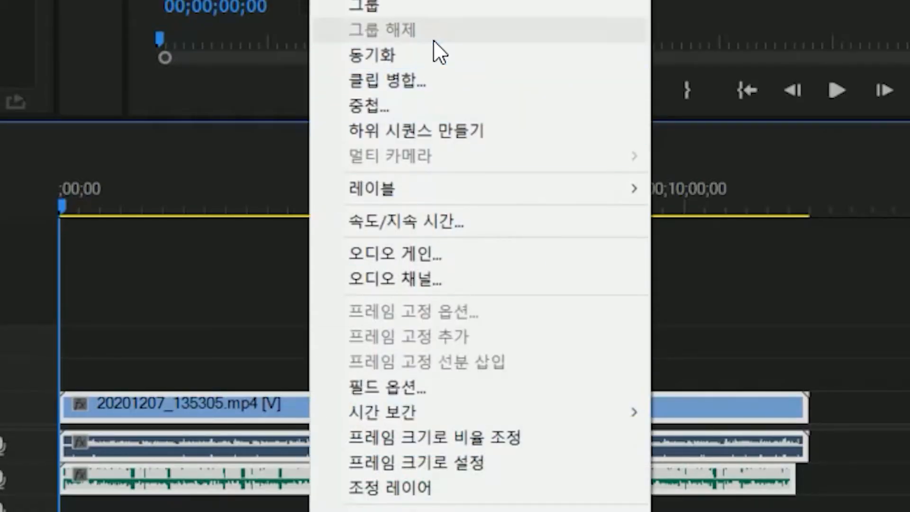
pyautogui.click(423, 56)
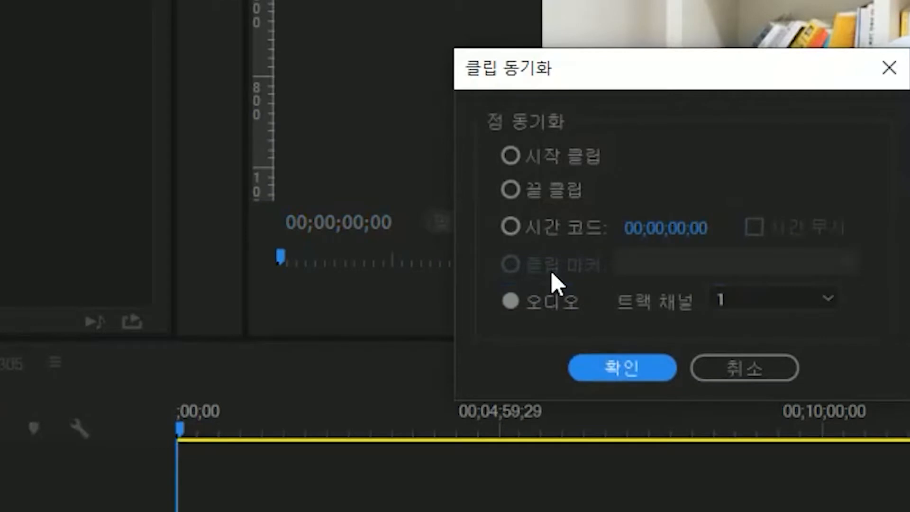
pyautogui.moveTo(654, 90); pyautogui.dragTo(252, 25)
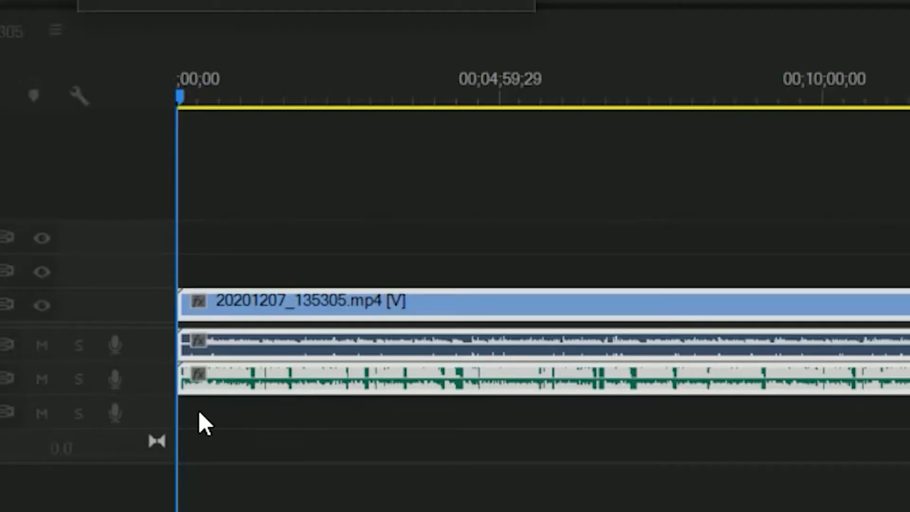
pyautogui.click(260, 1)
# Play the sequence from about 15 seconds in to check the alignment of picture and sound
pyautogui.moveTo(299, 315)
pyautogui.mouseDown()
pyautogui.moveTo(310, 317)
pyautogui.moveTo(285, 316)
pyautogui.mouseUp()
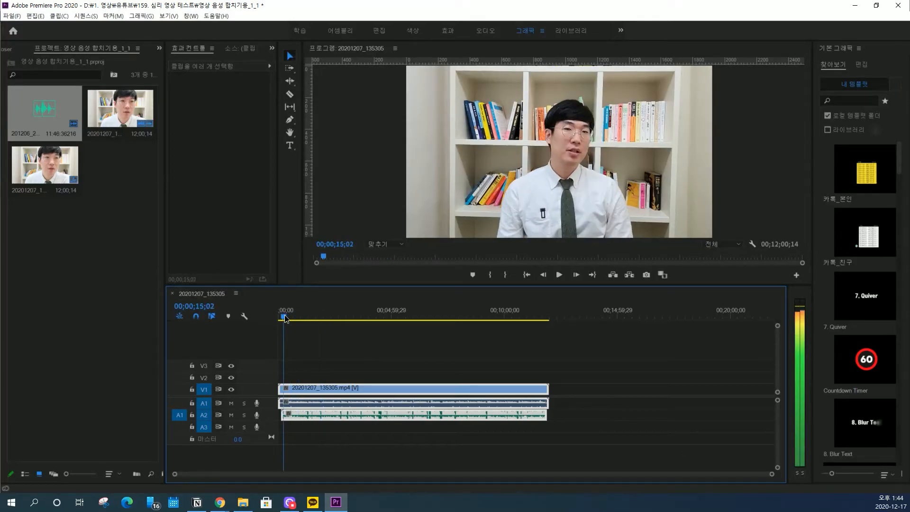
pyautogui.press('space')
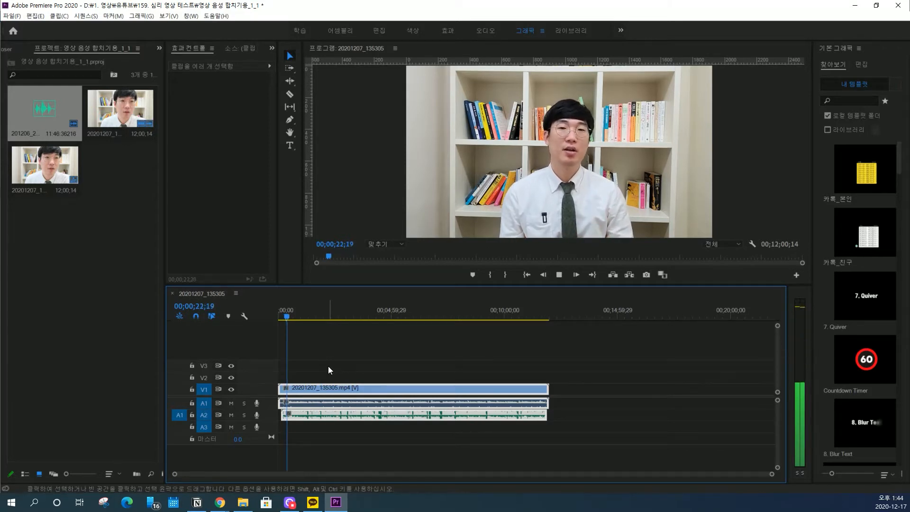
pyautogui.press('space')
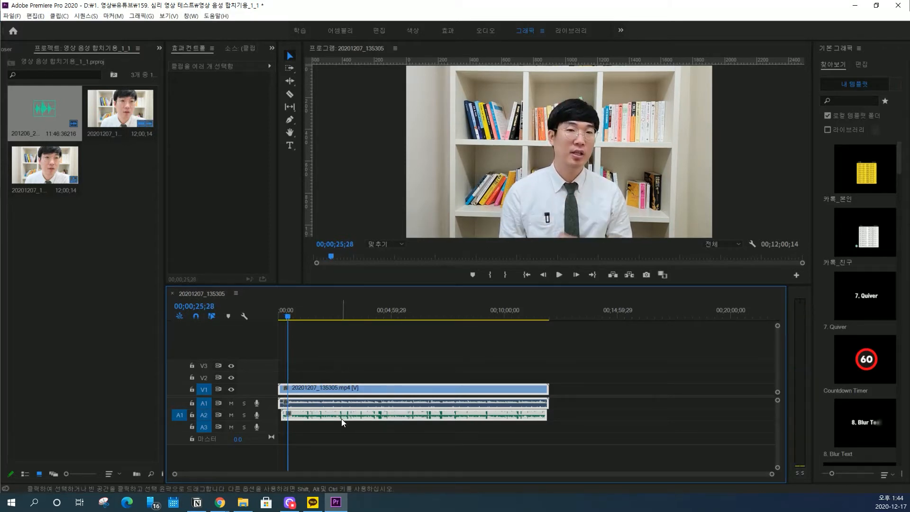
# Select only the video's own audio on A1, without its linked picture, and move the playhead to 00;00;08;24
pyautogui.click(337, 431)
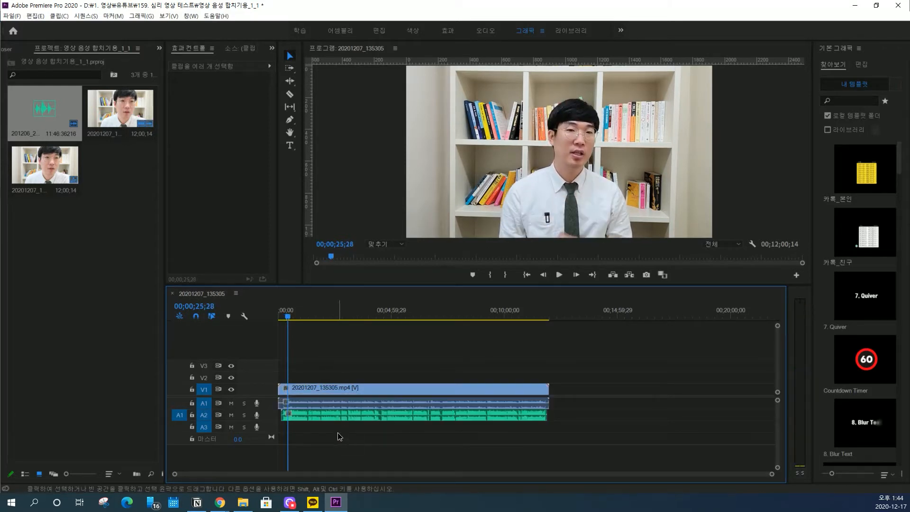
pyautogui.keyDown('alt'); pyautogui.click(325, 402); pyautogui.keyUp('alt')
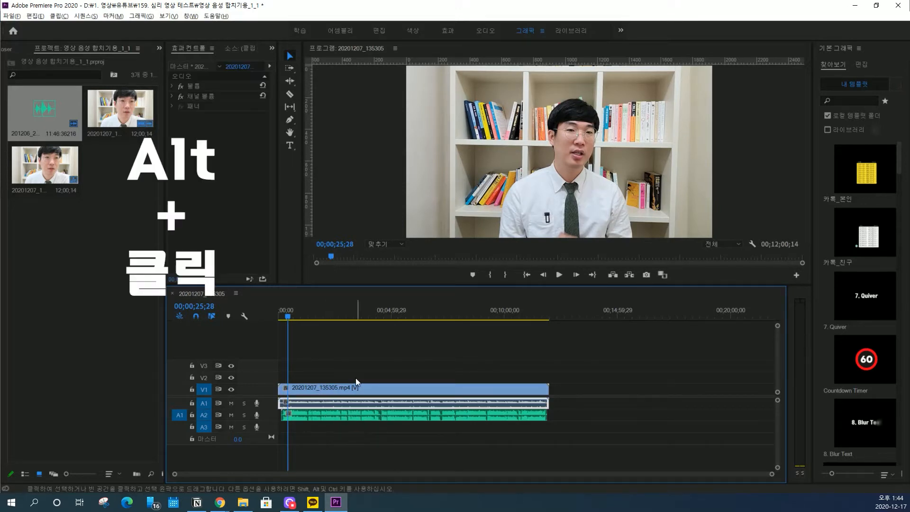
pyautogui.moveTo(307, 402); pyautogui.dragTo(308, 403)
pyautogui.click(283, 316)
pyautogui.click(282, 316)
# Export the sequence as an H.264 video with the file name 영상과 음성 합침
pyautogui.click(517, 355)
pyautogui.hotkey('ctrl', 'm')
pyautogui.click(516, 148)
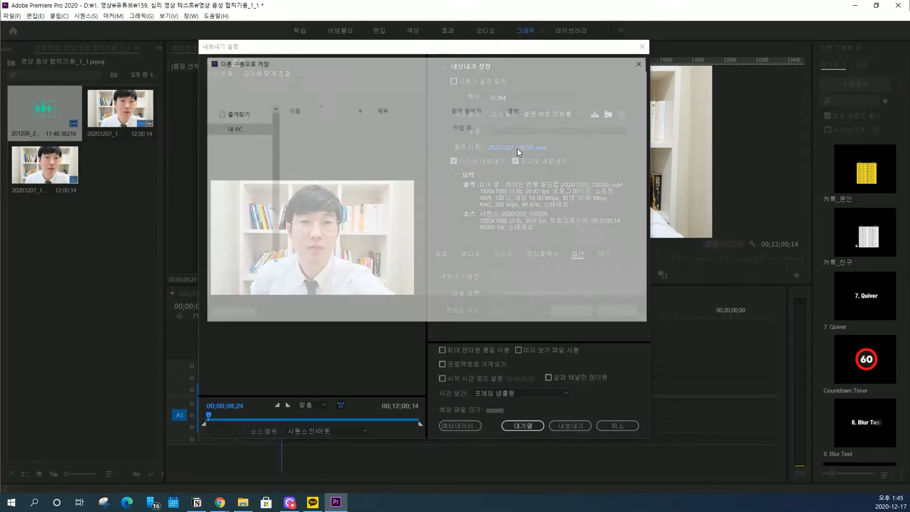
pyautogui.press('BackSpace')
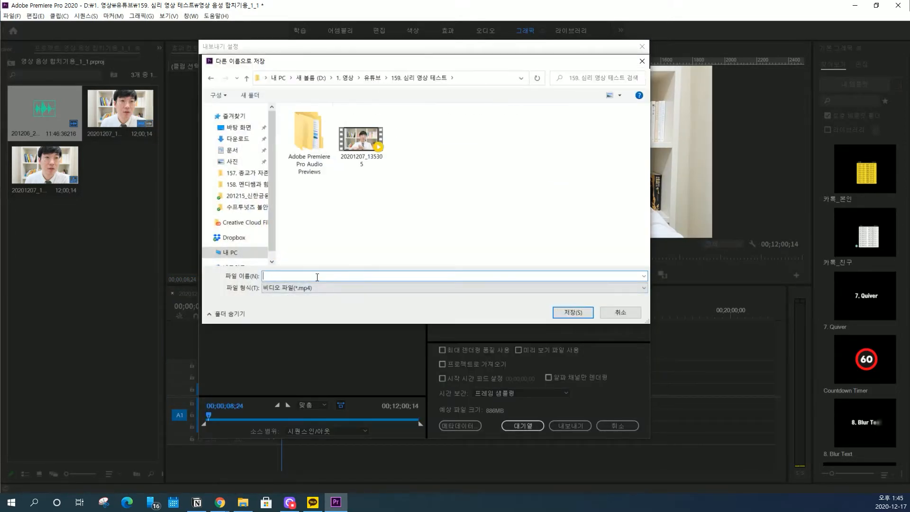
pyautogui.write('영상과 음아')
pyautogui.write('음서 합침')
pyautogui.press('Return')
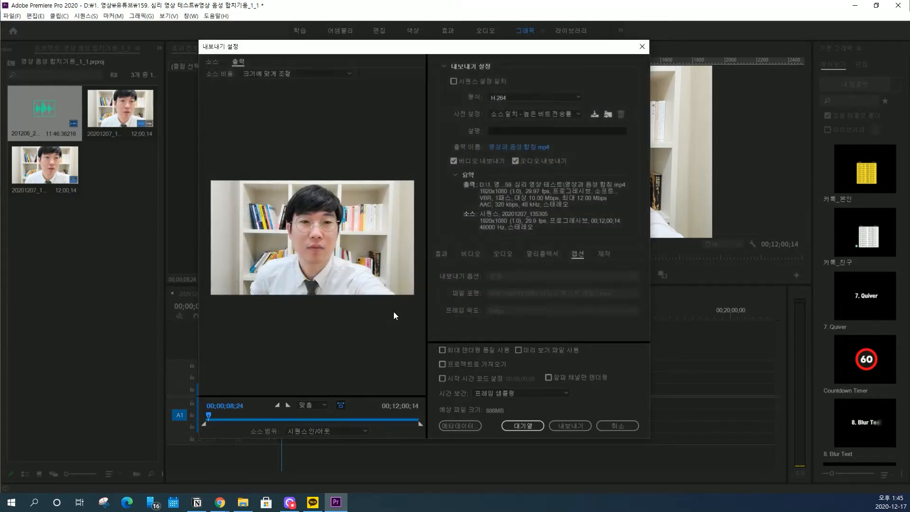
pyautogui.click(567, 425)
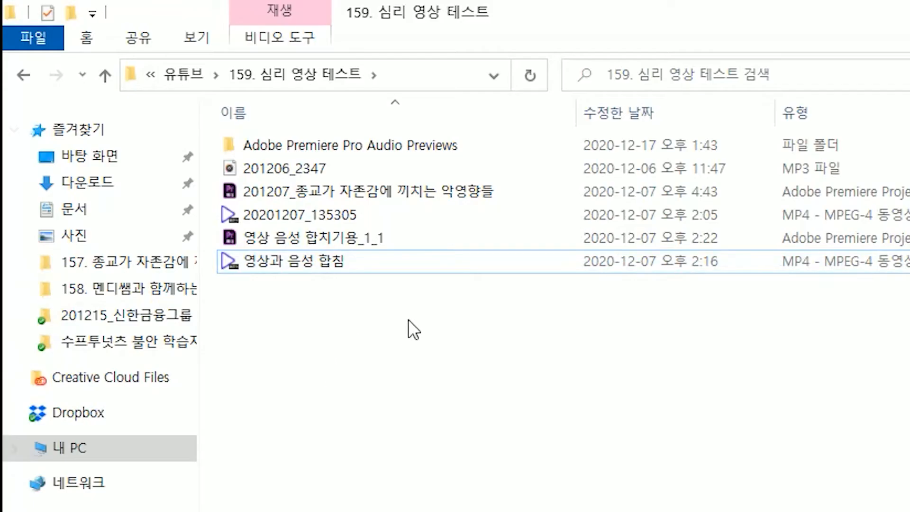
# Check the 영상과 음성 합침 video file in the 159. 심리 영상 테스트 folder
pyautogui.moveTo(381, 326); pyautogui.dragTo(280, 262)
pyautogui.click(295, 309)
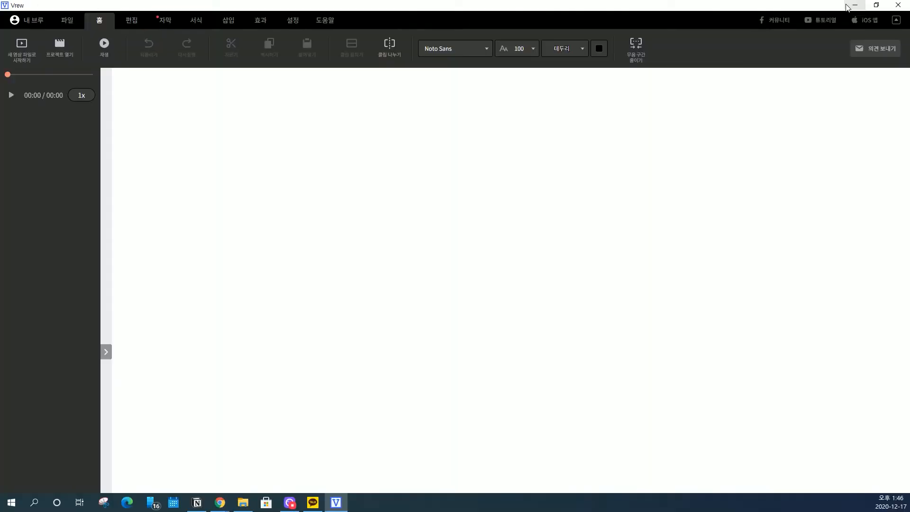
pyautogui.click(848, 8)
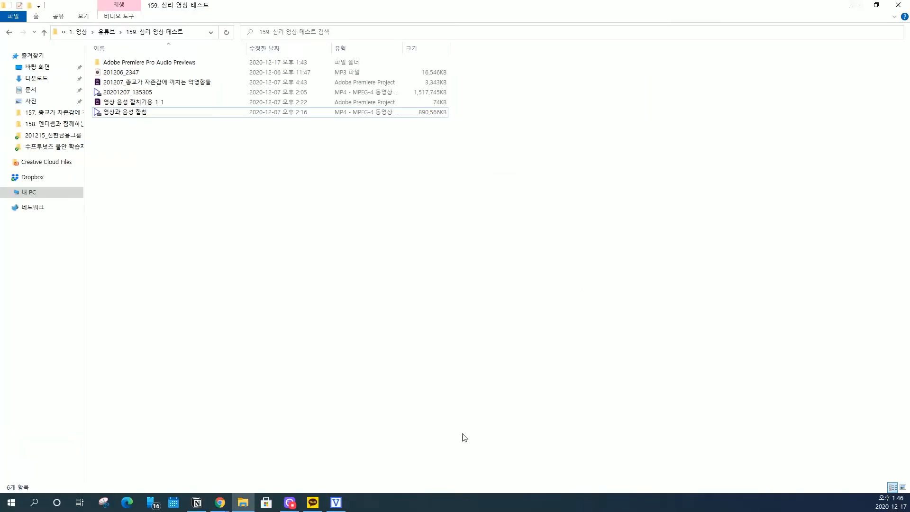
# Switch to Vrew and start a new project from the 영상과 음성 합침 video in the 159. 심리 영상 테스트 folder
pyautogui.click(336, 502)
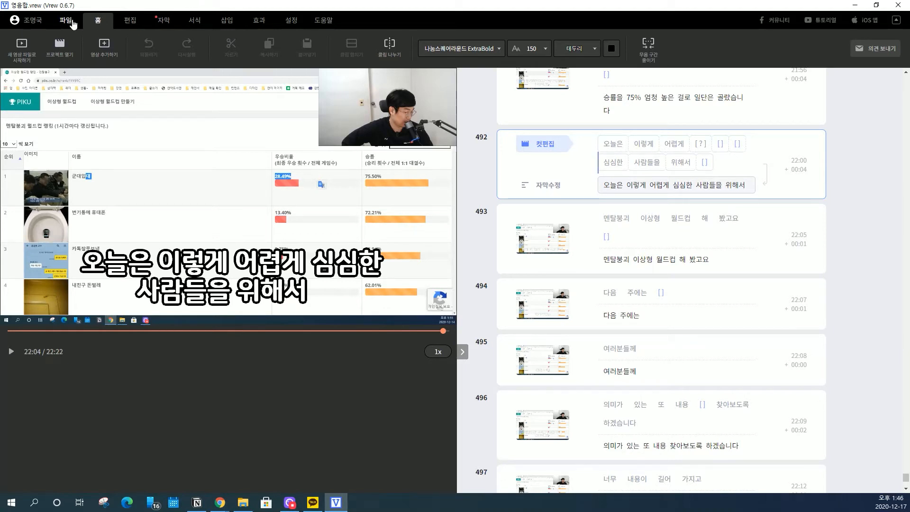
pyautogui.click(71, 22)
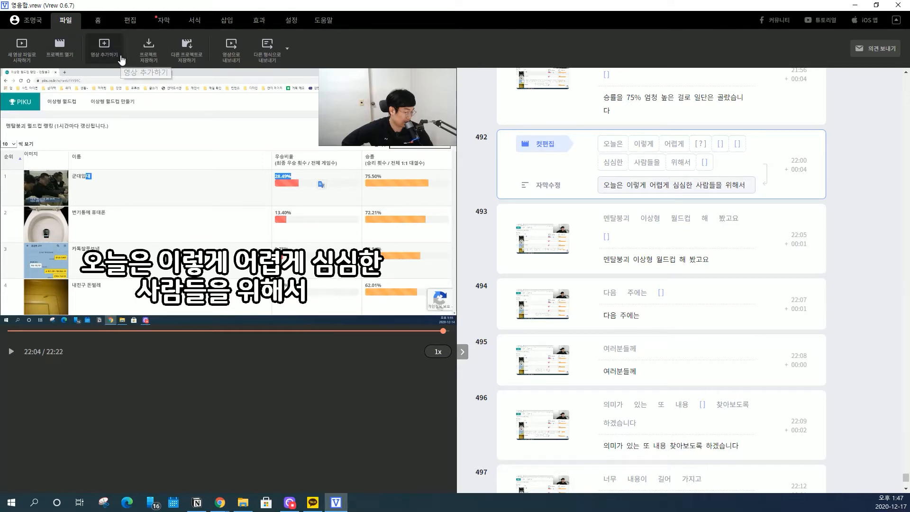
pyautogui.click(22, 49)
pyautogui.moveTo(122, 20); pyautogui.dragTo(229, 40)
pyautogui.hotkey('alt', 'Up')
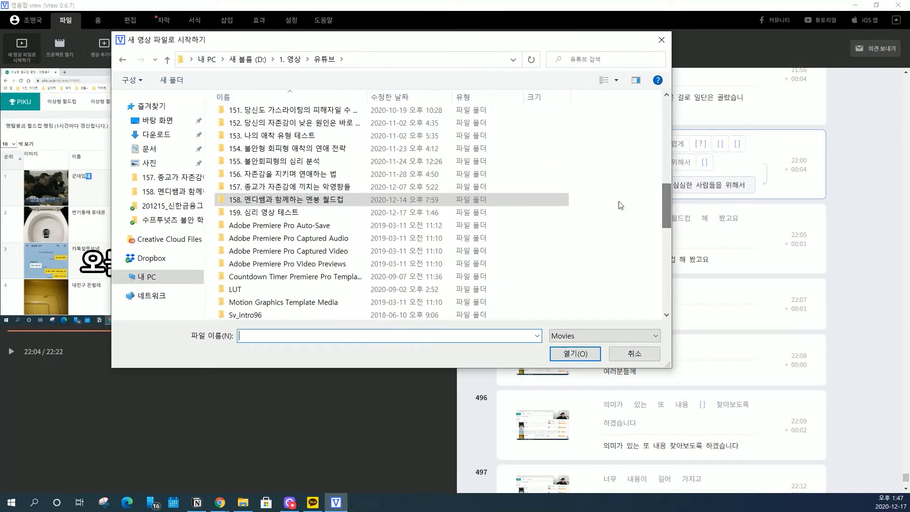
pyautogui.doubleClick(264, 215)
pyautogui.doubleClick(443, 151)
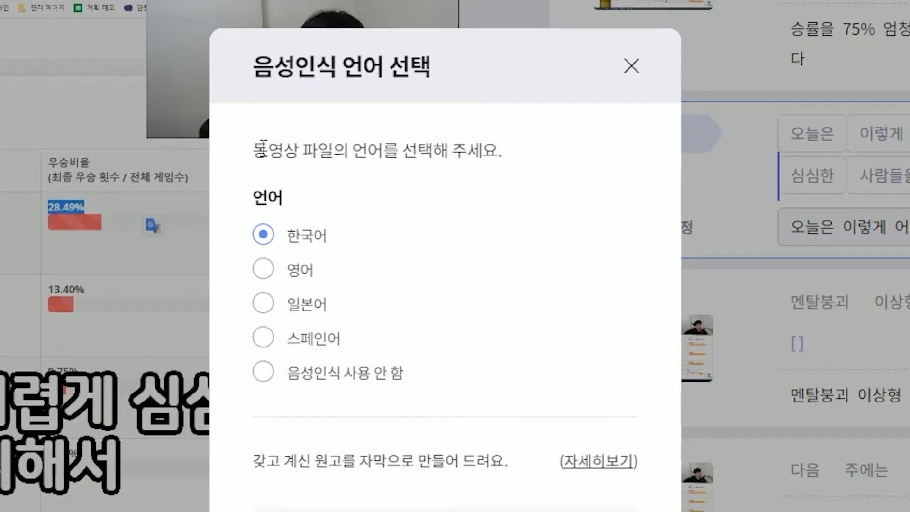
# Review the details on turning a script into subtitles and start speech recognition with the language 한국어
pyautogui.moveTo(264, 148); pyautogui.dragTo(430, 190)
pyautogui.click(472, 207)
pyautogui.moveTo(280, 460); pyautogui.dragTo(464, 456)
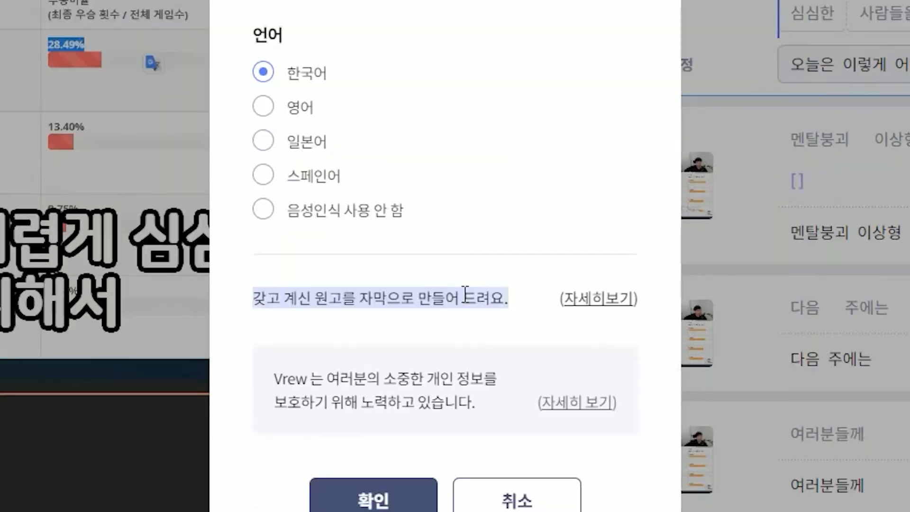
pyautogui.click(507, 461)
pyautogui.click(598, 462)
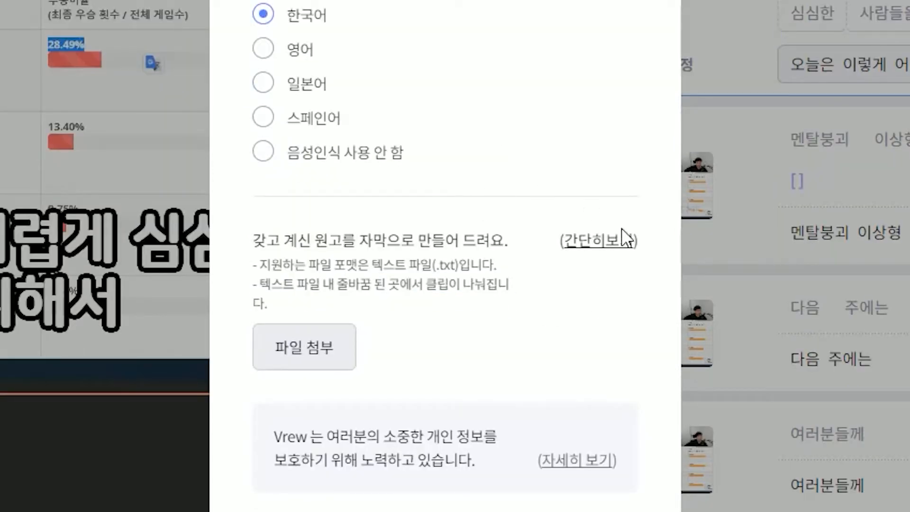
pyautogui.click(606, 242)
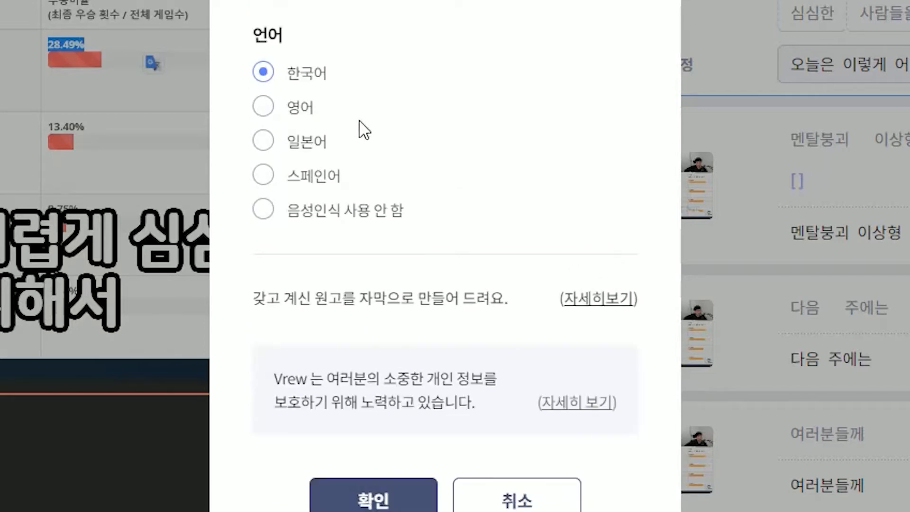
pyautogui.click(389, 499)
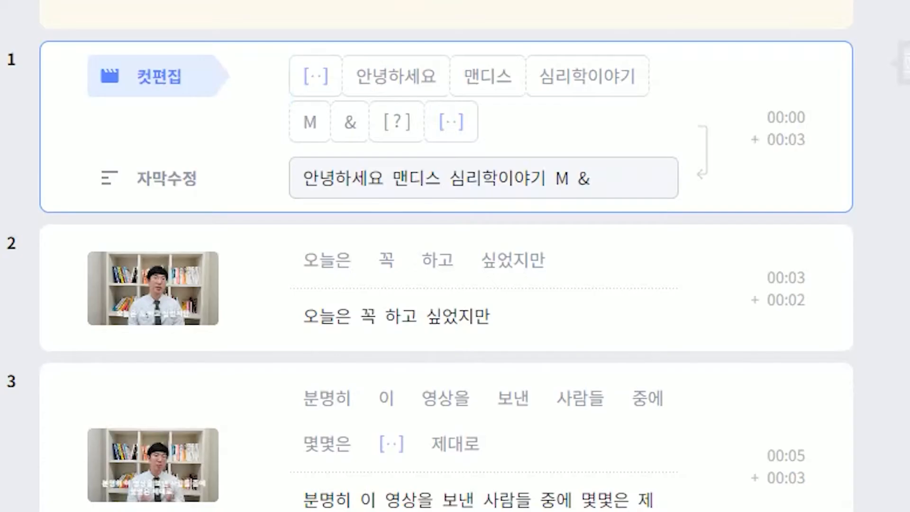
# Examine the recognized words and subtitle lines of the opening clips one after another
pyautogui.scroll(-4, 380, 276)
pyautogui.scroll(4, 380, 276)
pyautogui.click(302, 267)
pyautogui.press('Down')
pyautogui.press('Down')
pyautogui.press('Down')
pyautogui.press('Down')
pyautogui.press('Down')
pyautogui.press('Down')
pyautogui.press('Down')
pyautogui.press('Down')
pyautogui.press('Down')
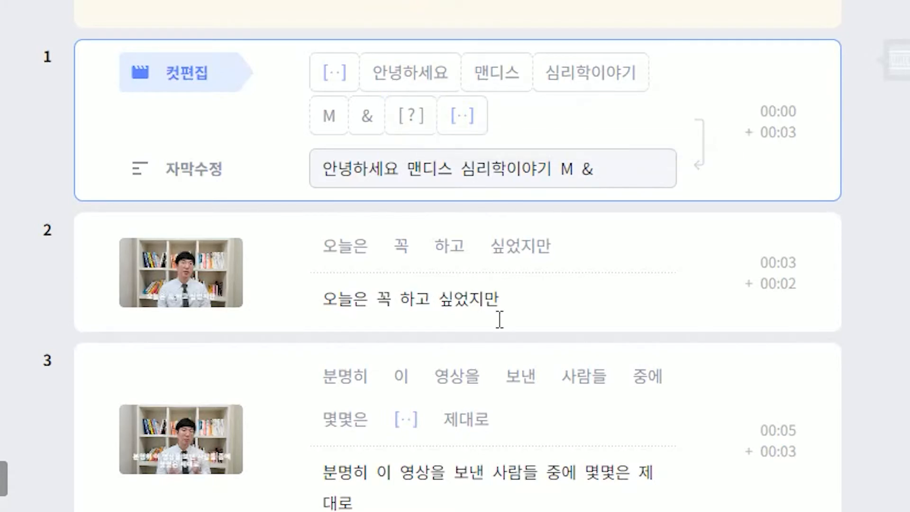
pyautogui.click(380, 403)
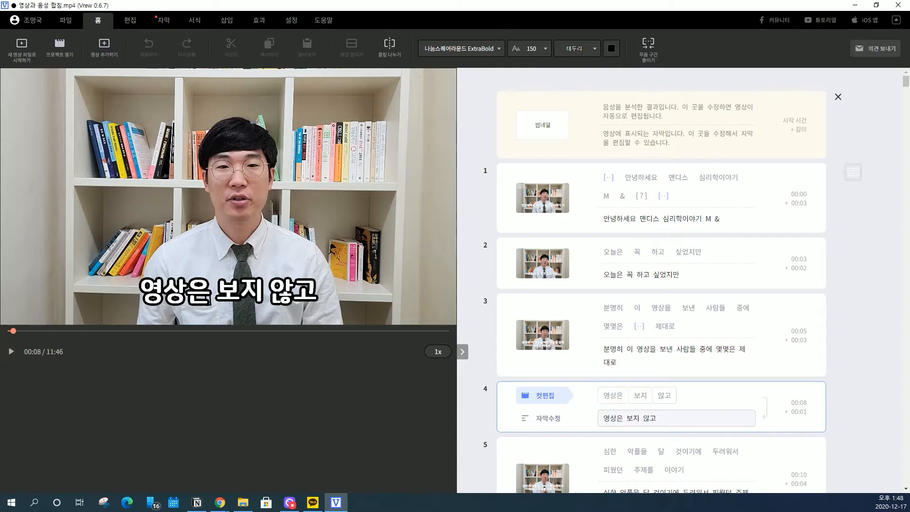
# Shorten all silent sections of the video to a maximum length of 0.0 seconds
pyautogui.click(648, 50)
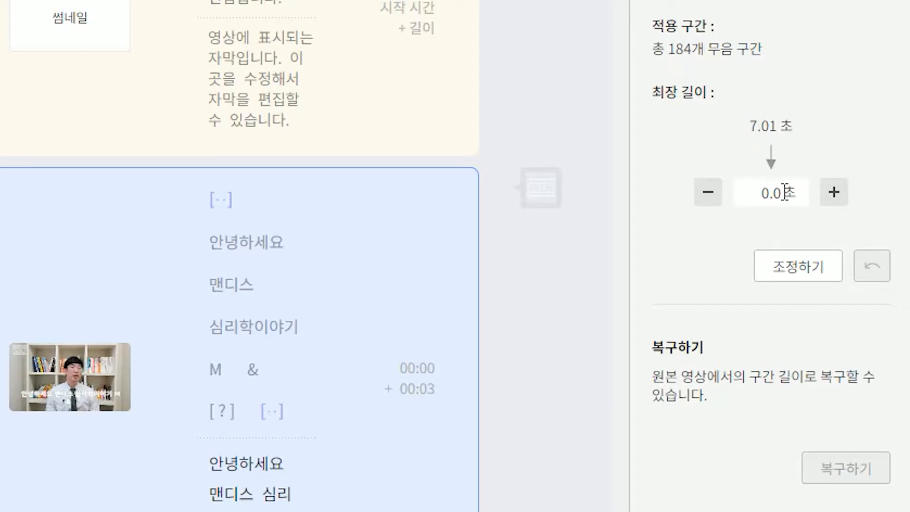
pyautogui.click(819, 274)
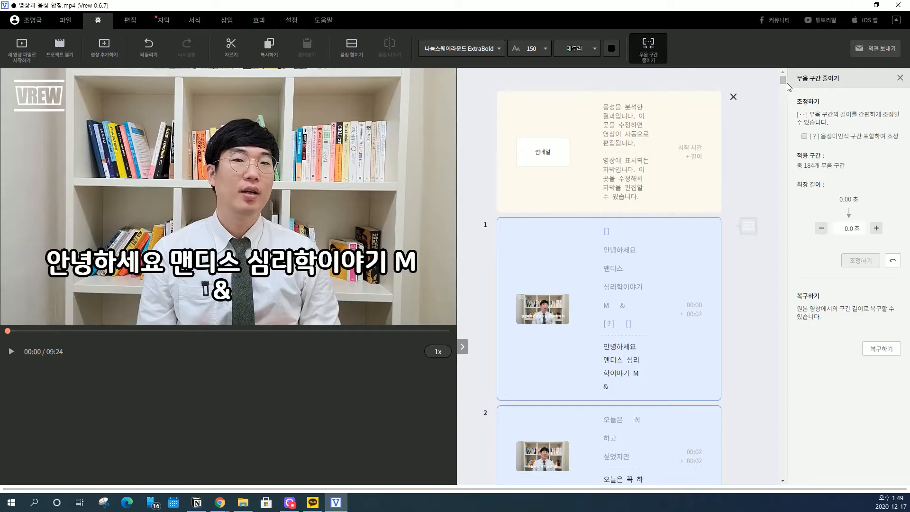
pyautogui.click(733, 288)
pyautogui.click(709, 257)
# Restore the original silence lengths in clip 76, which begins with 종교의 교리로
pyautogui.moveTo(782, 80); pyautogui.dragTo(782, 217)
pyautogui.click(700, 147)
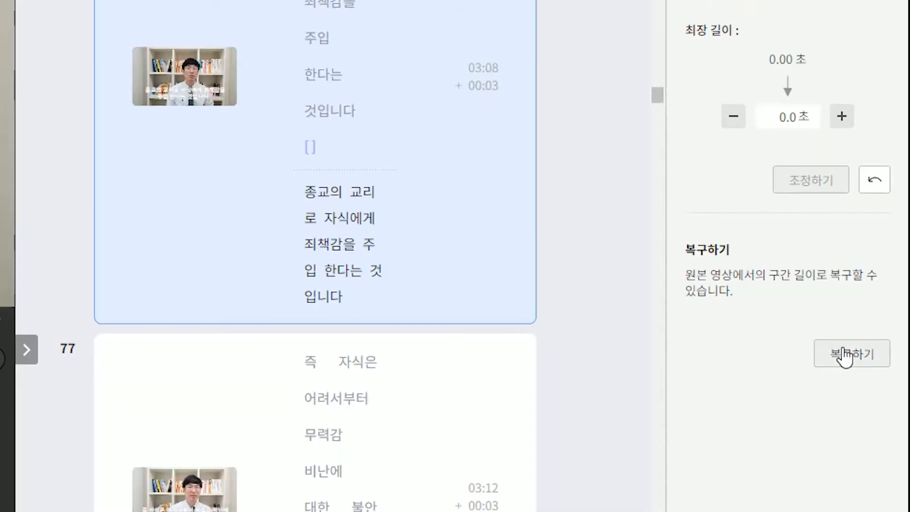
pyautogui.click(882, 350)
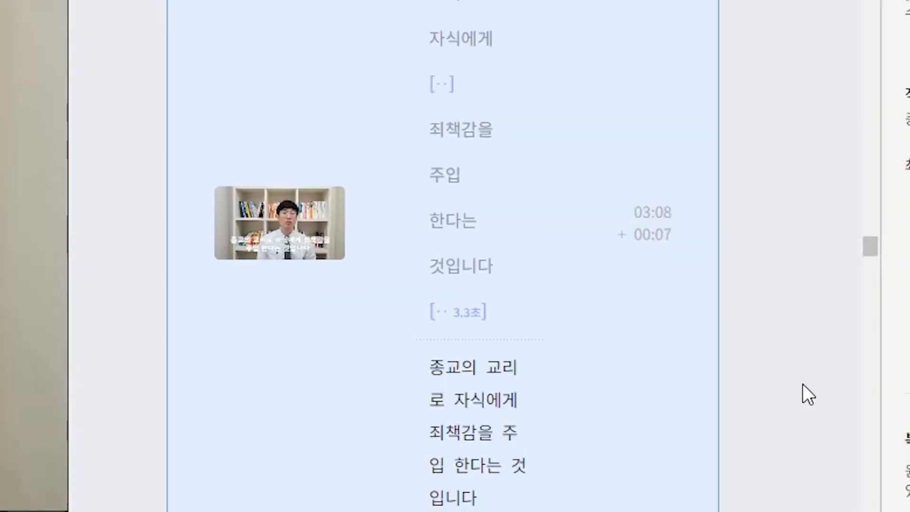
# Inspect the individual silence markers in clip 76 and compare them with those in the first clips
pyautogui.click(477, 295)
pyautogui.click(438, 88)
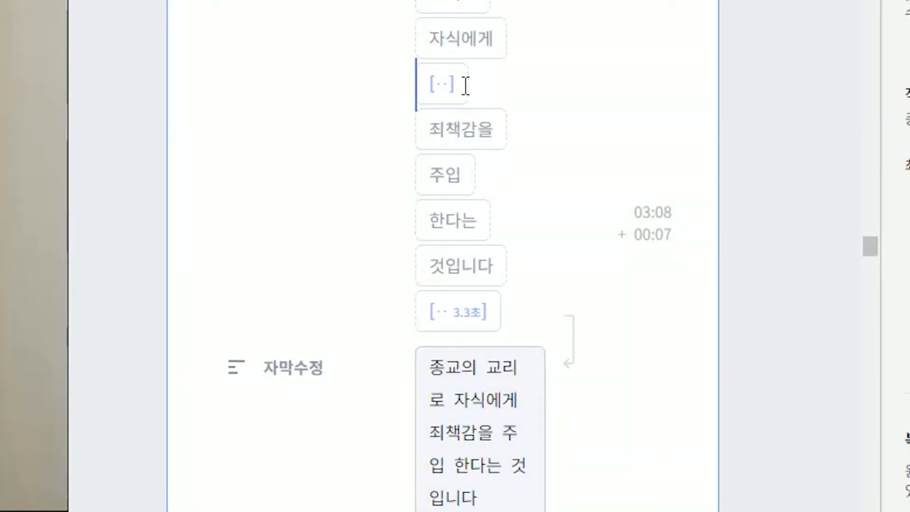
pyautogui.click(503, 312)
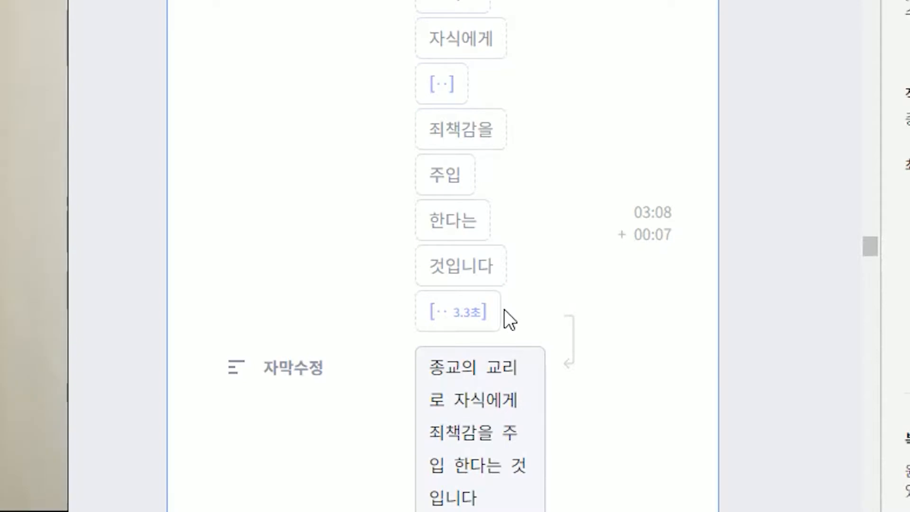
pyautogui.moveTo(876, 242); pyautogui.dragTo(874, 9)
pyautogui.scroll(-15, 442, 255)
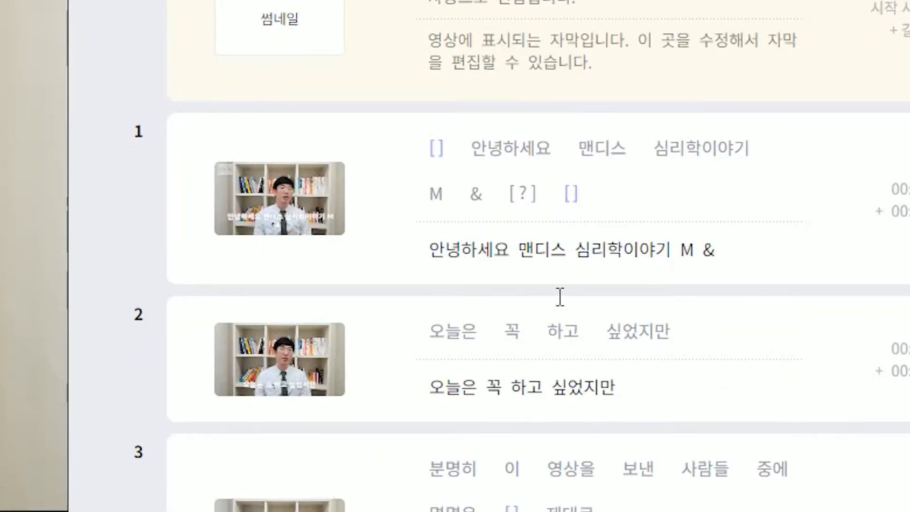
# Compare the recognized words with the subtitle text in clip 1 and in clip 28, which begins with 다른 딱
pyautogui.click(423, 194)
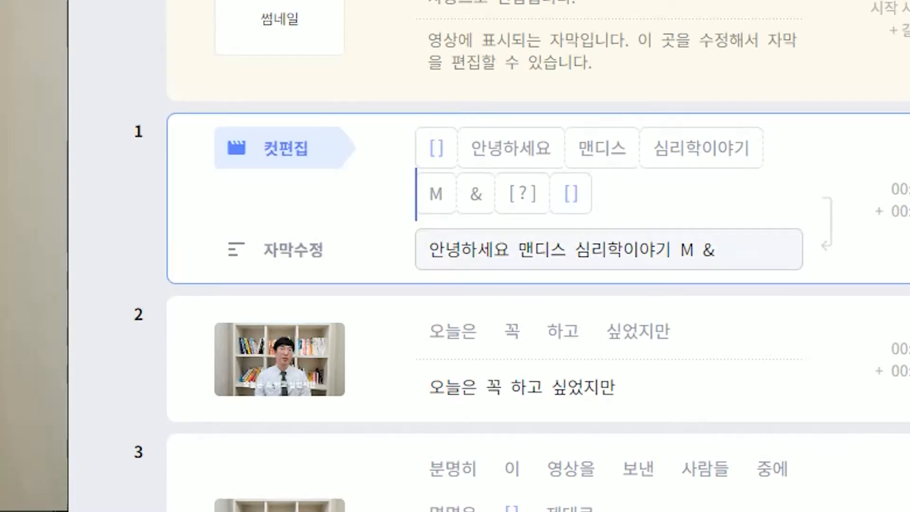
pyautogui.click(693, 250)
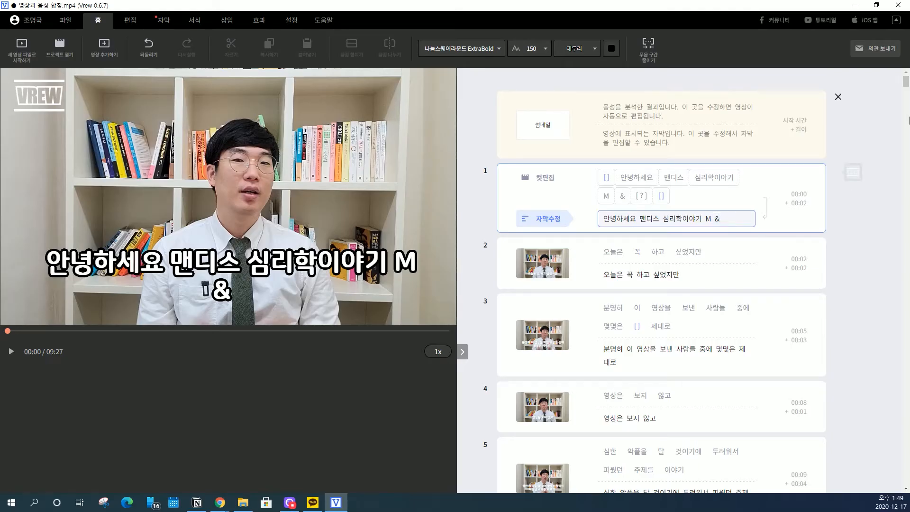
pyautogui.scroll(-15, 660, 280)
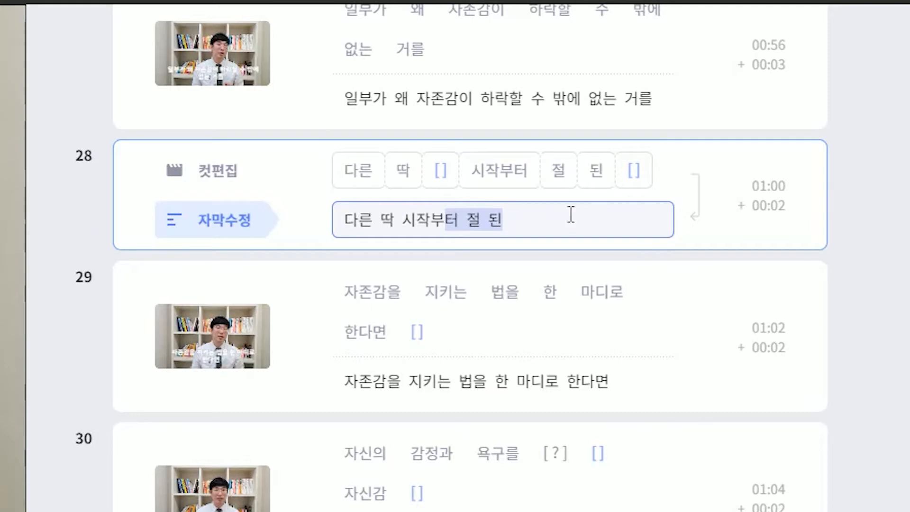
pyautogui.click(571, 214)
pyautogui.click(475, 170)
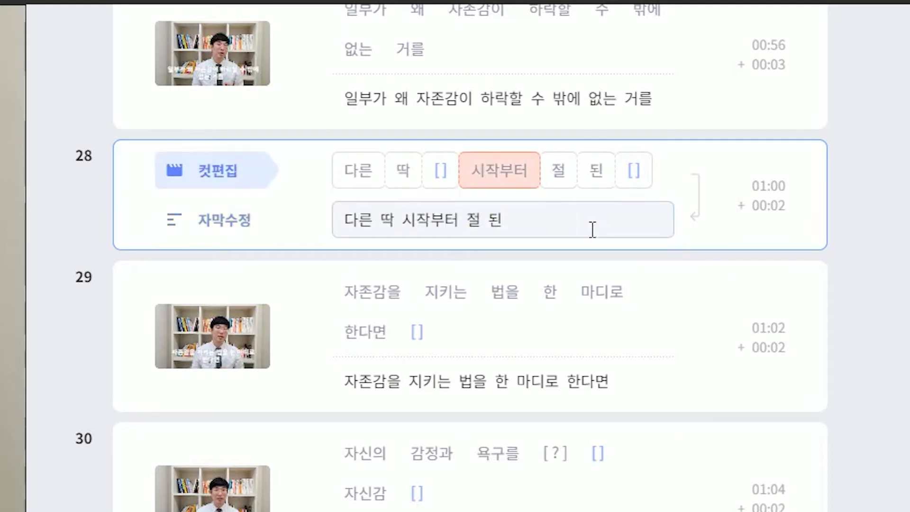
pyautogui.moveTo(448, 219); pyautogui.dragTo(534, 216)
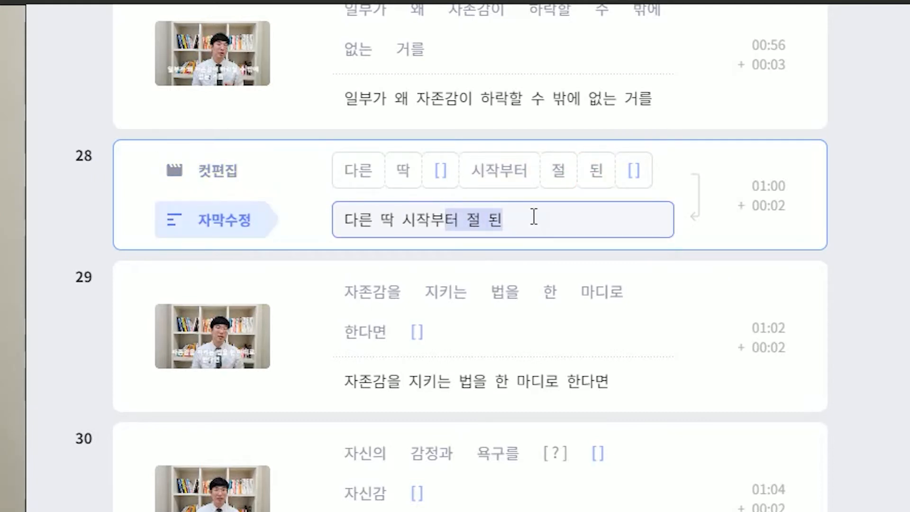
pyautogui.click(534, 217)
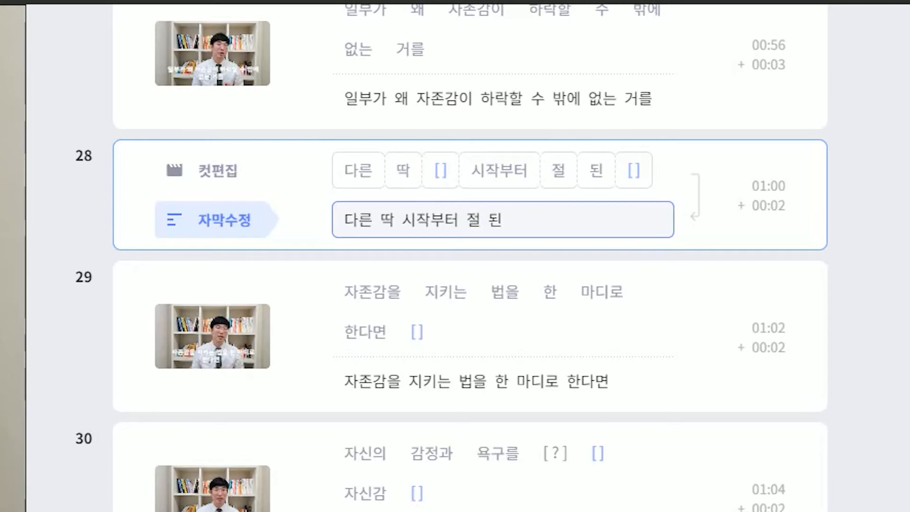
pyautogui.press('Tab')
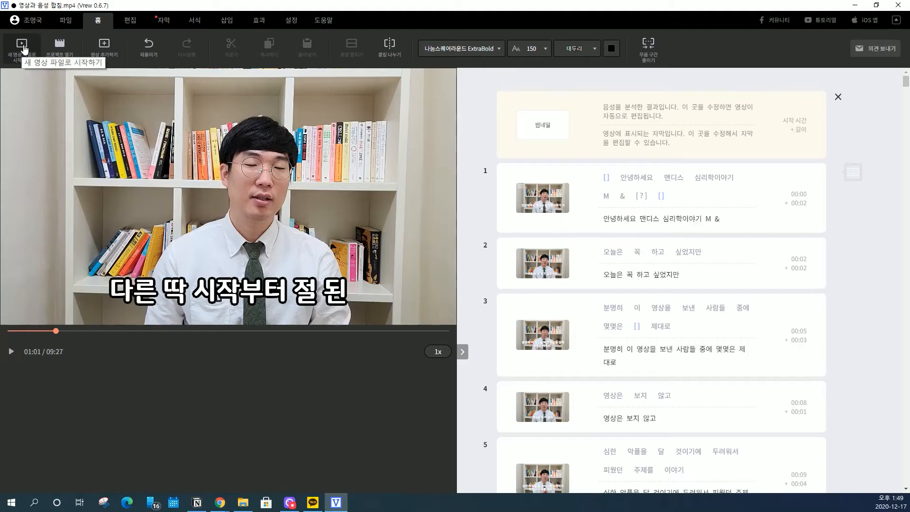
# Start from a new video file and read the file format and line-break rules for attaching a script in the speech recognition settings
pyautogui.click(21, 47)
pyautogui.click(333, 114)
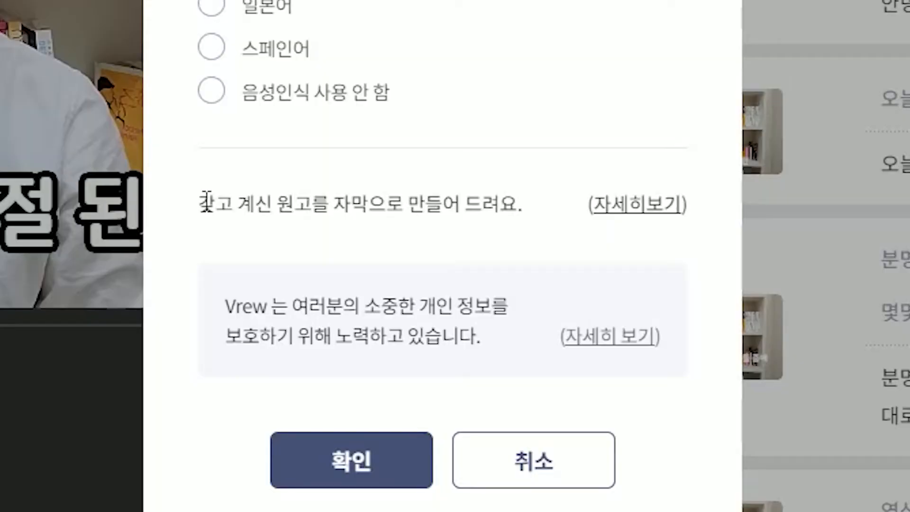
pyautogui.moveTo(203, 204); pyautogui.dragTo(483, 194)
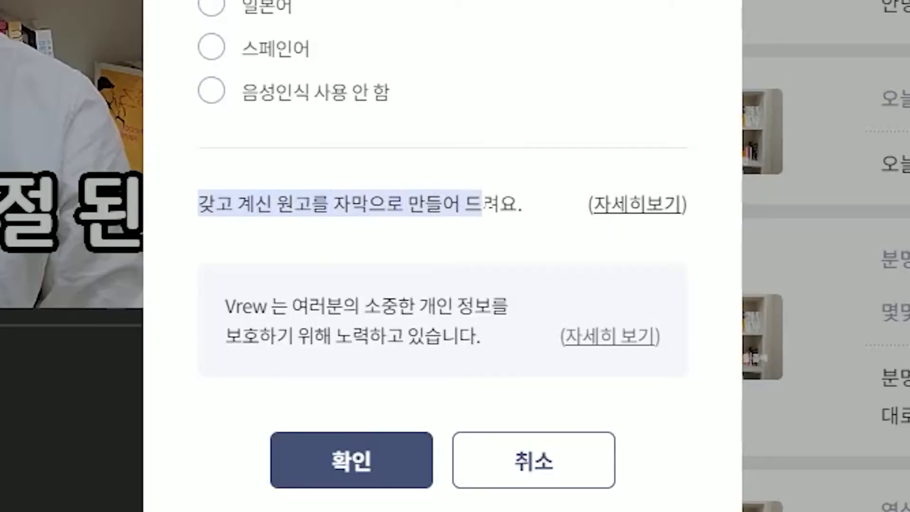
pyautogui.tripleClick(484, 198)
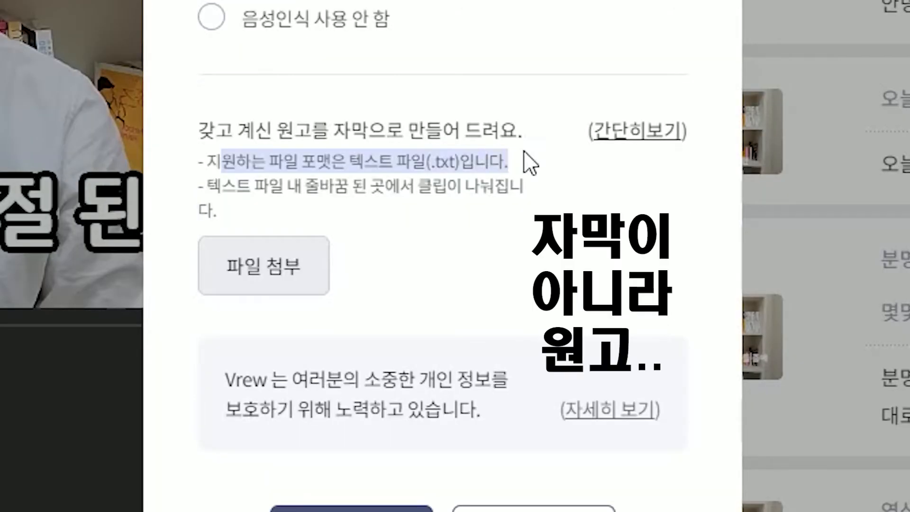
pyautogui.moveTo(523, 153); pyautogui.dragTo(505, 209)
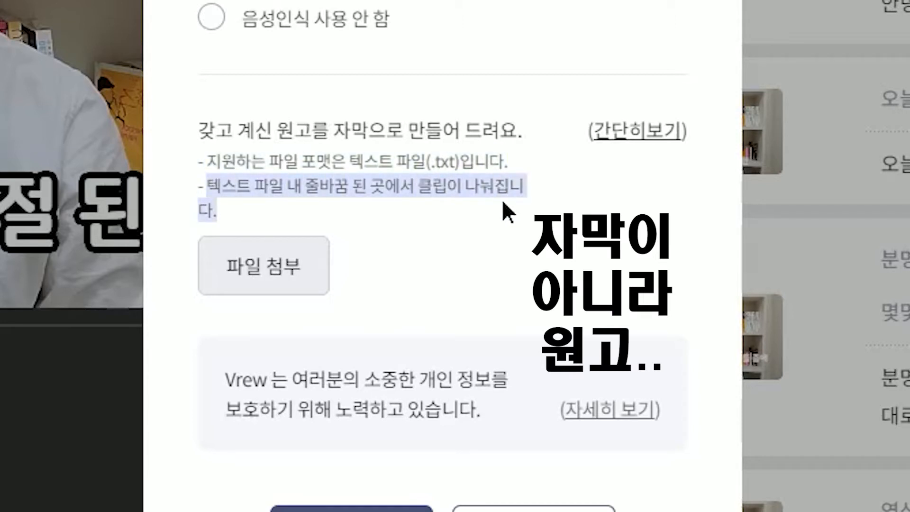
pyautogui.click(504, 209)
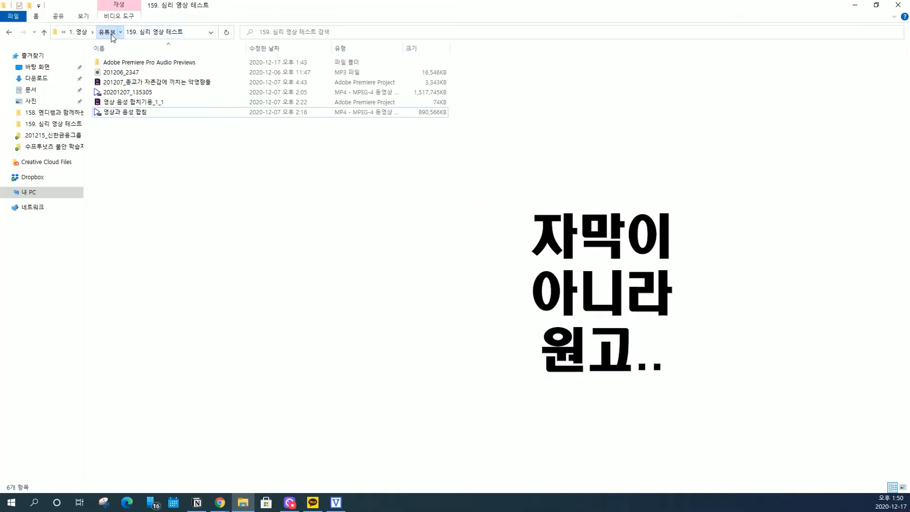
# Open the 대본 text file from the 159. 심리 영상 테스트 folder and look through the whole script
pyautogui.click(109, 32)
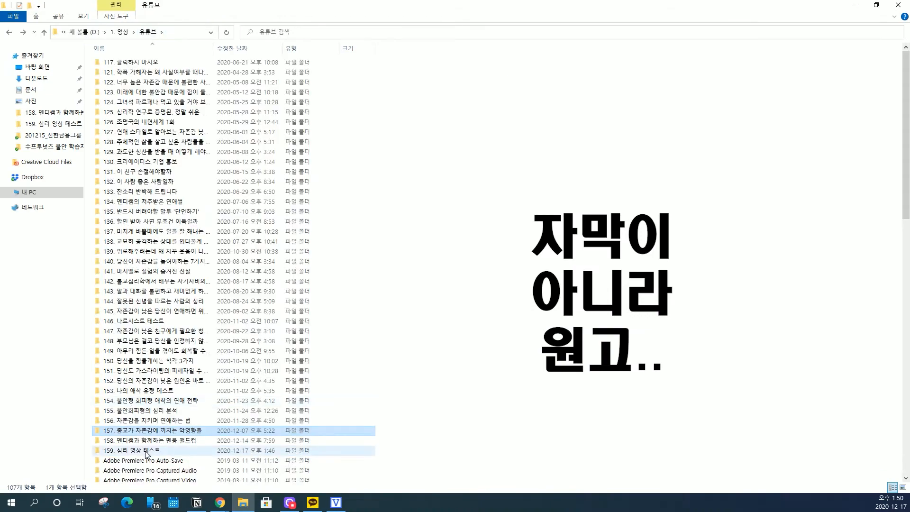
pyautogui.doubleClick(145, 450)
pyautogui.doubleClick(289, 267)
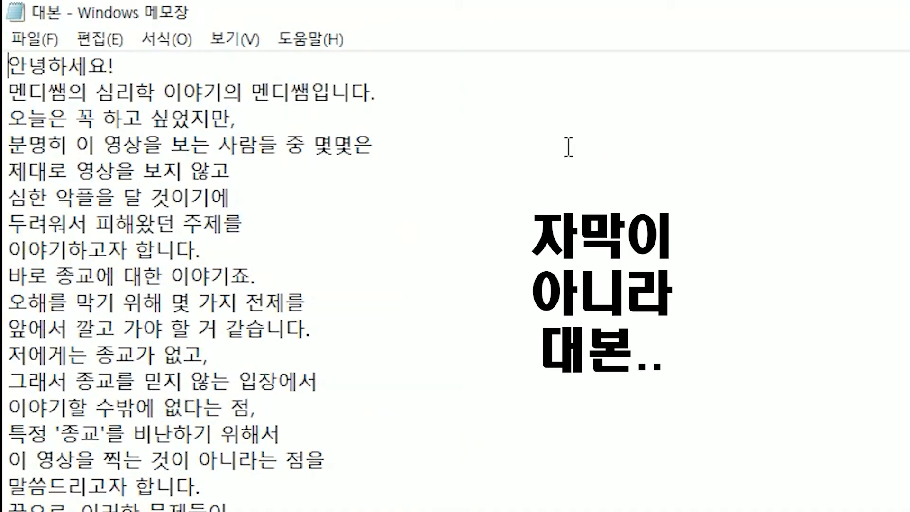
pyautogui.hotkey('ctrl', 'a')
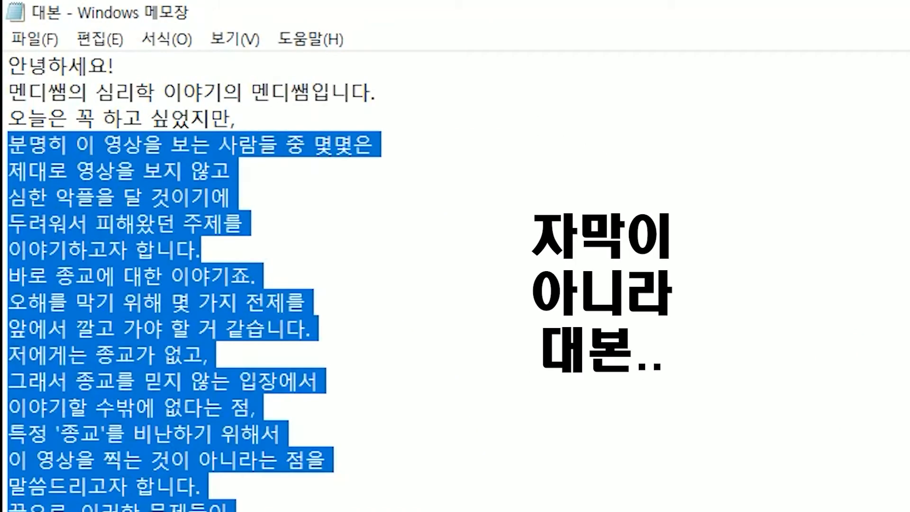
pyautogui.click(279, 276)
pyautogui.scroll(-15, 279, 276)
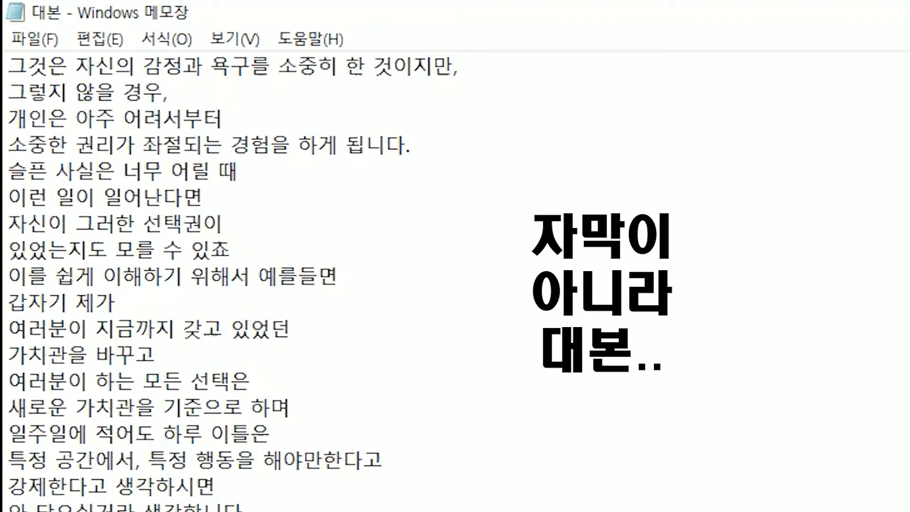
pyautogui.scroll(-8, 279, 276)
pyautogui.scroll(20, 280, 276)
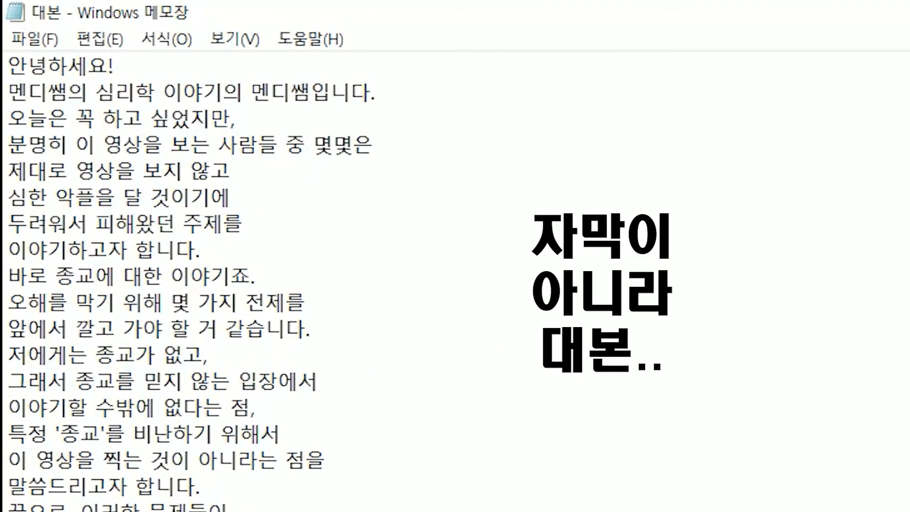
# Examine the line breaks at the start of the 대본 script, close the file and return to Vrew
pyautogui.click(238, 79)
pyautogui.click(459, 116)
pyautogui.click(459, 172)
pyautogui.click(459, 198)
pyautogui.click(474, 329)
pyautogui.click(484, 384)
pyautogui.click(500, 490)
pyautogui.click(216, 373)
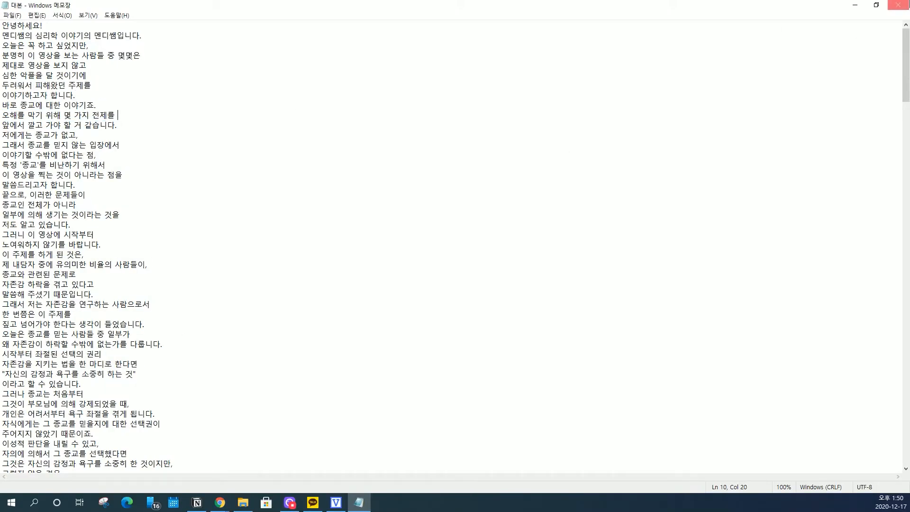
pyautogui.click(898, 5)
pyautogui.click(336, 502)
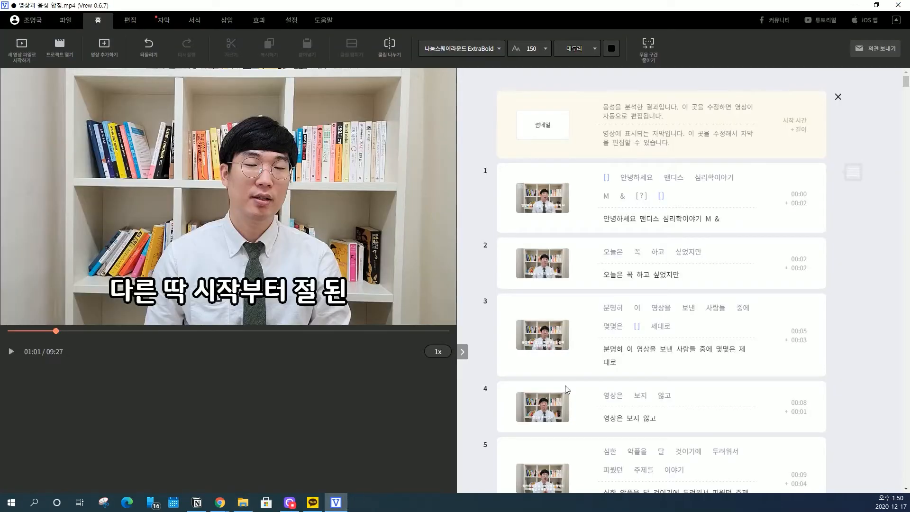
# Start a new project from the video with Korean (한국어) speech recognition and the 대본 text file attached as its script
pyautogui.click(67, 20)
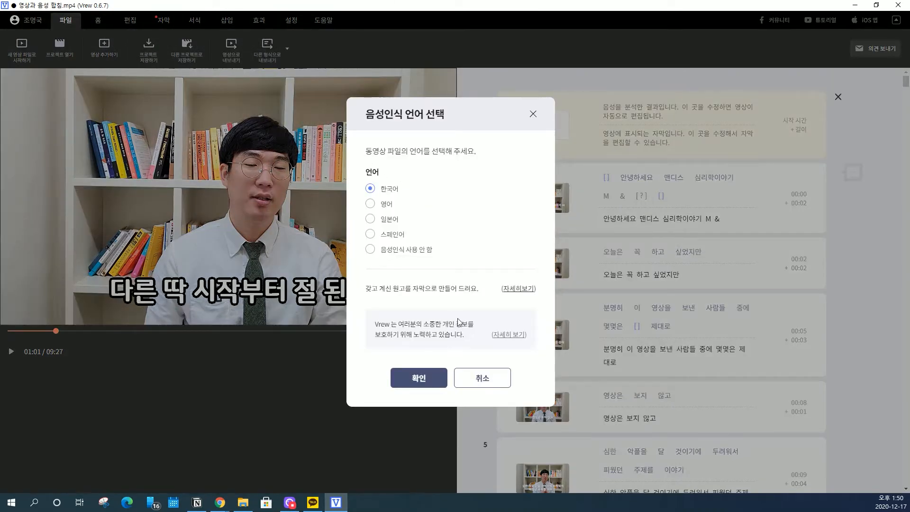
pyautogui.click(529, 290)
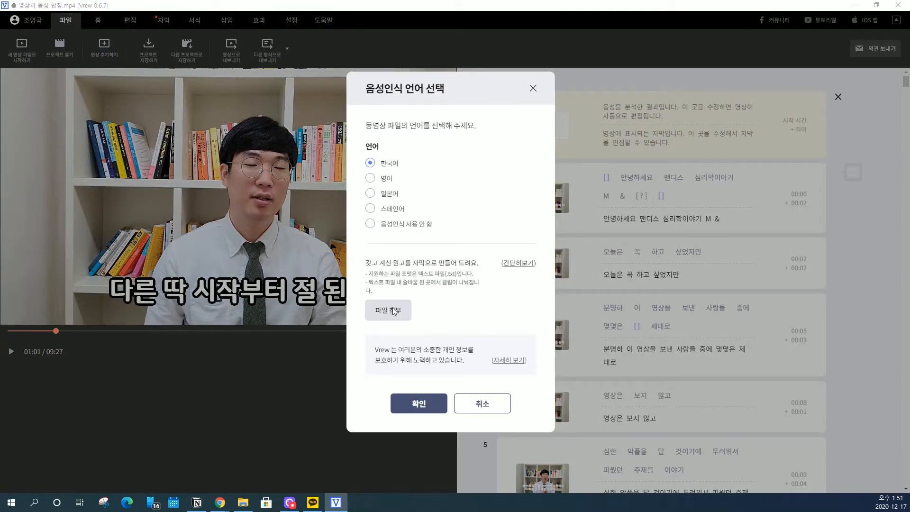
pyautogui.click(389, 310)
pyautogui.click(193, 111)
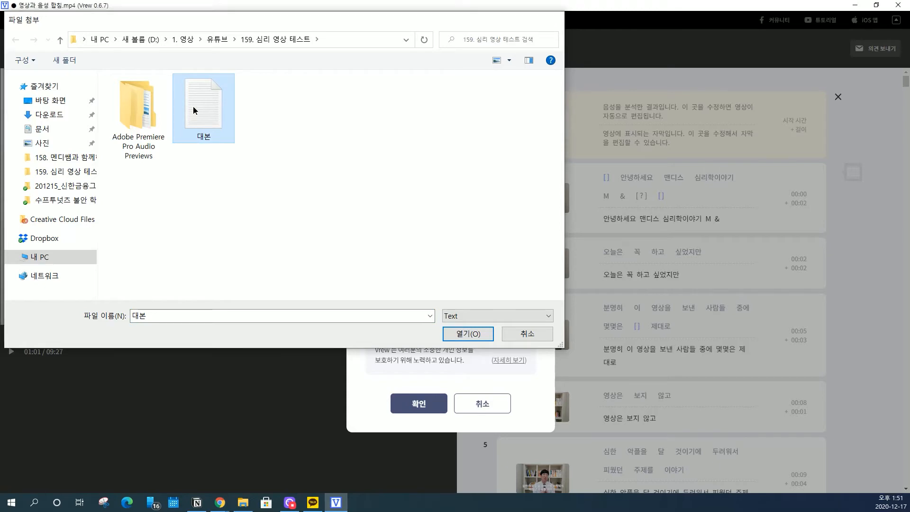
pyautogui.doubleClick(192, 106)
pyautogui.click(397, 403)
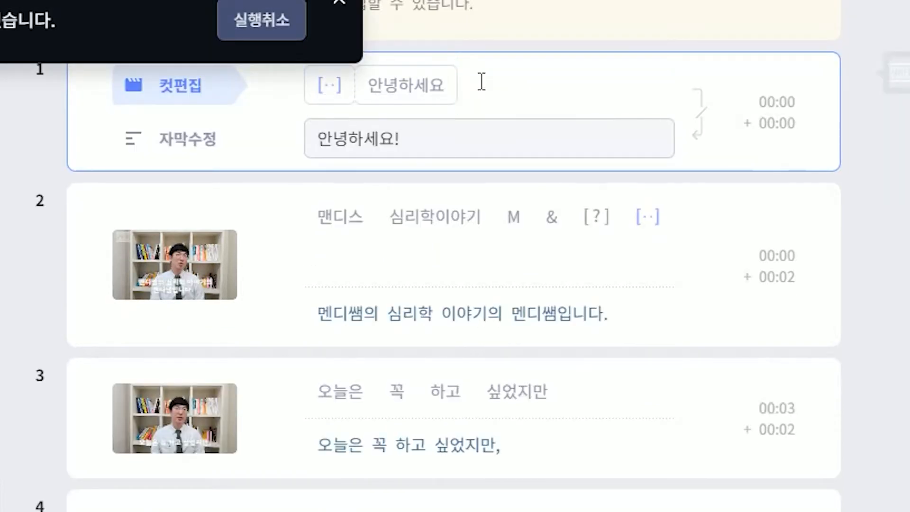
# Compare the recognized words in clip 2 with its script-based subtitle 멘디쌤의 심리학 이야기의 멘디쌤입니다
pyautogui.click(416, 210)
pyautogui.click(535, 211)
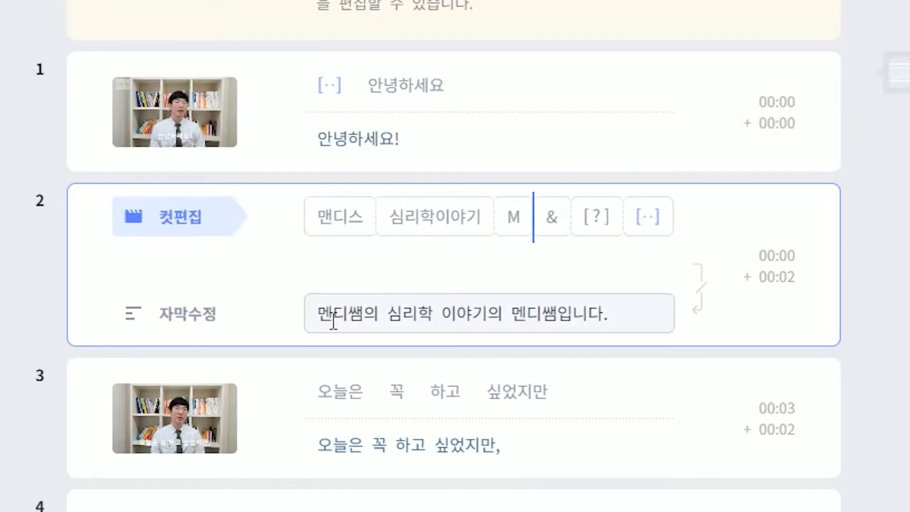
pyautogui.moveTo(333, 323); pyautogui.dragTo(609, 316)
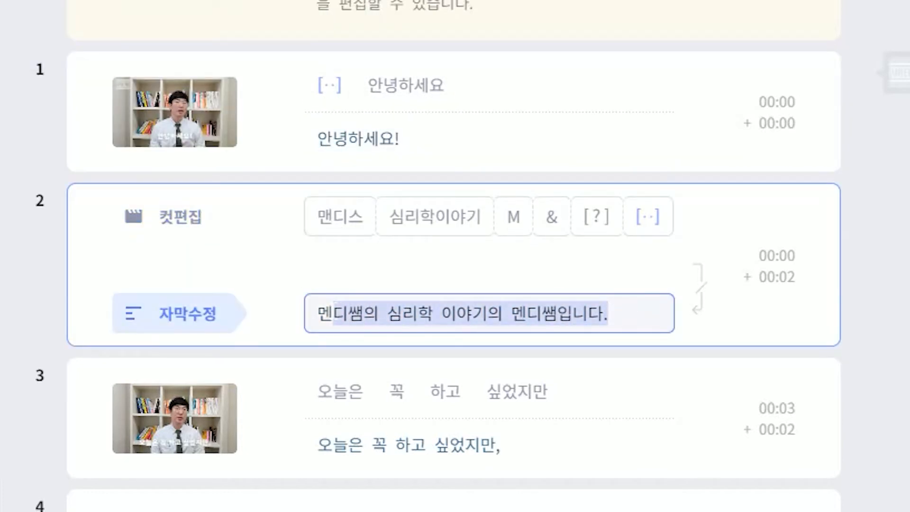
pyautogui.click(442, 312)
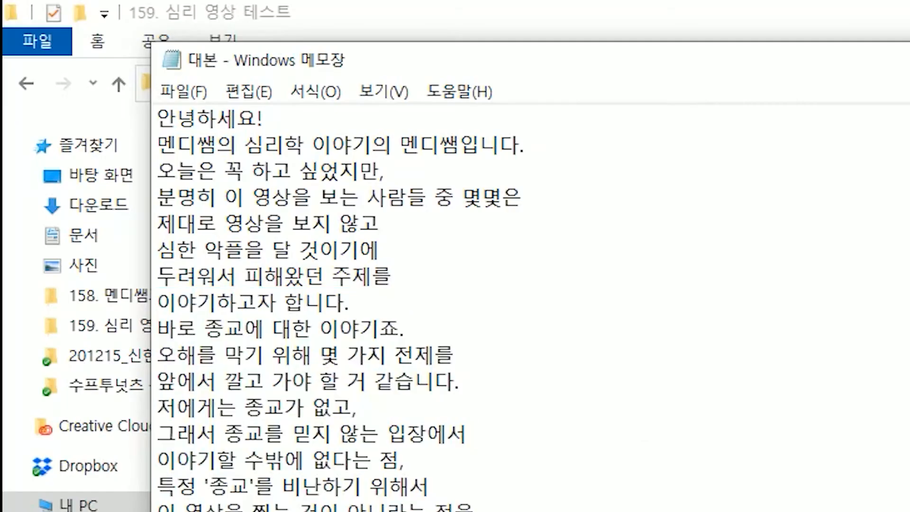
# Switch to the 대본 script in Notepad and check its line breaks against the subtitle clips
pyautogui.click(145, 40)
pyautogui.click(578, 173)
pyautogui.click(585, 223)
pyautogui.click(580, 302)
pyautogui.click(575, 406)
pyautogui.click(589, 488)
pyautogui.click(583, 118)
# Join the script lines from 멘디쌤의 심리학 이야기의 to 심한 악플을 달 것이기에 into one line and return to Vrew
pyautogui.click(583, 146)
pyautogui.press('space')
pyautogui.press('Delete')
pyautogui.press('End')
pyautogui.press('space')
pyautogui.press('Delete')
pyautogui.press('End')
pyautogui.press('space')
pyautogui.press('Delete')
pyautogui.press('End')
pyautogui.press('space')
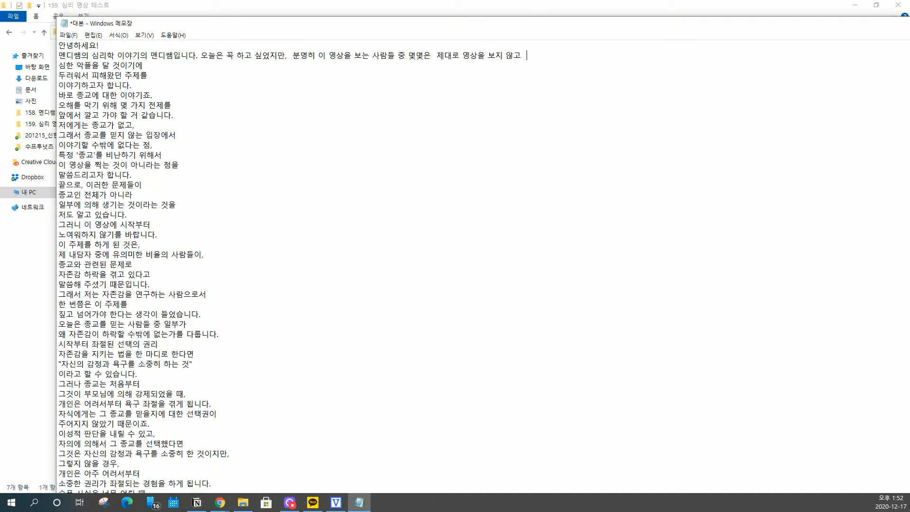
pyautogui.press('Delete')
pyautogui.press('End')
pyautogui.press('space')
pyautogui.moveTo(648, 29); pyautogui.dragTo(367, 47)
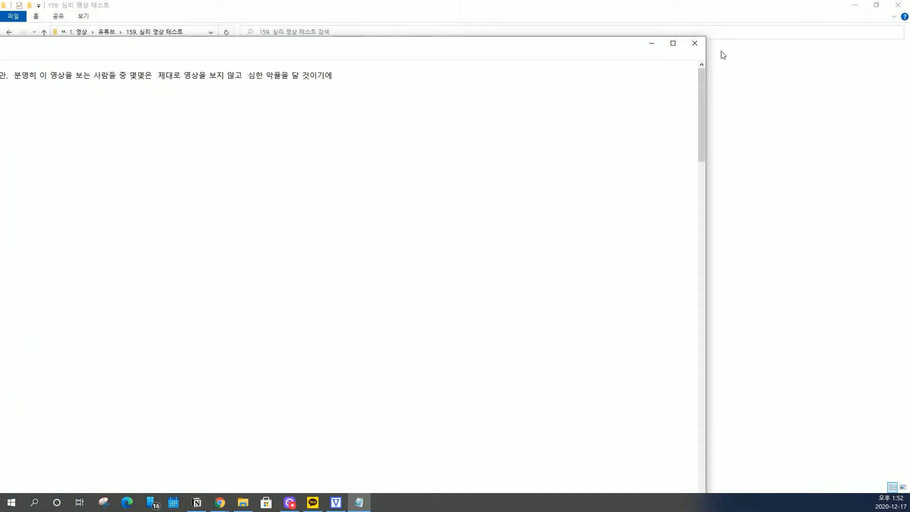
pyautogui.hotkey('alt', 'Tab')
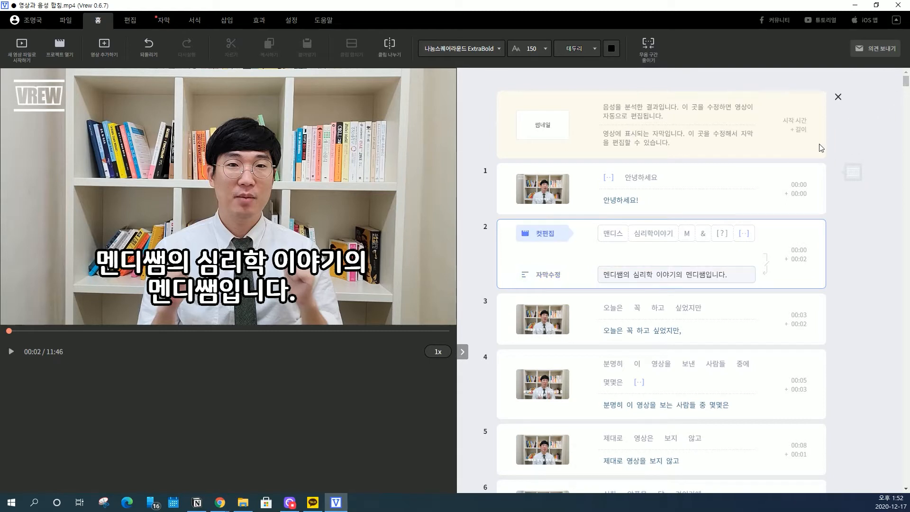
# Select all clips and shorten their silent sections to a maximum length of 0.0 seconds
pyautogui.click(692, 188)
pyautogui.hotkey('ctrl', 'a')
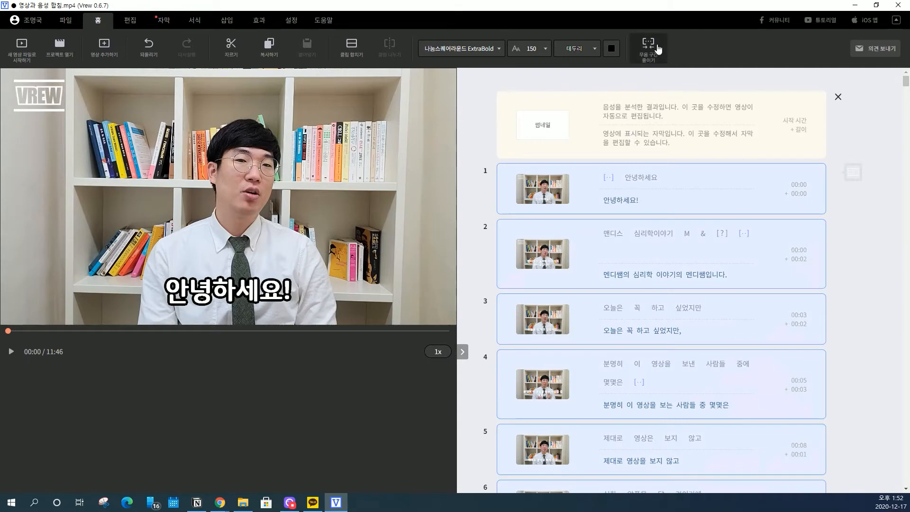
pyautogui.click(657, 48)
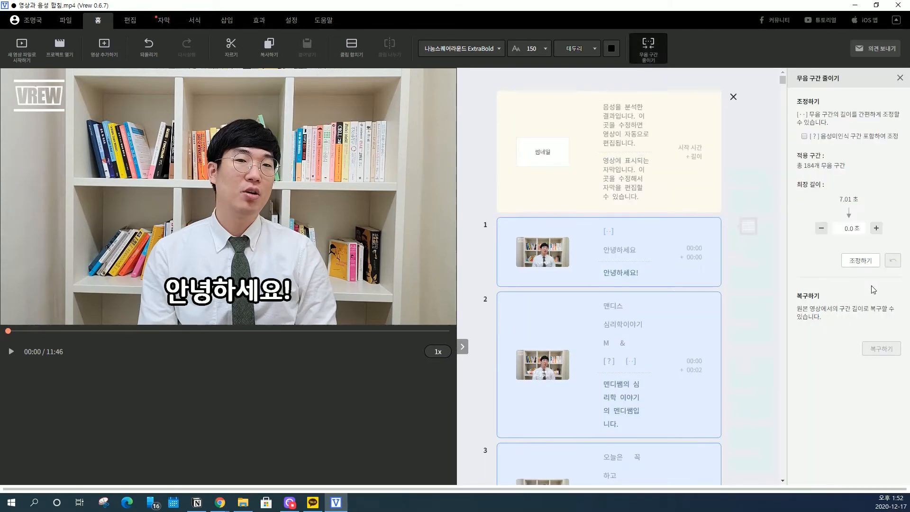
pyautogui.click(866, 265)
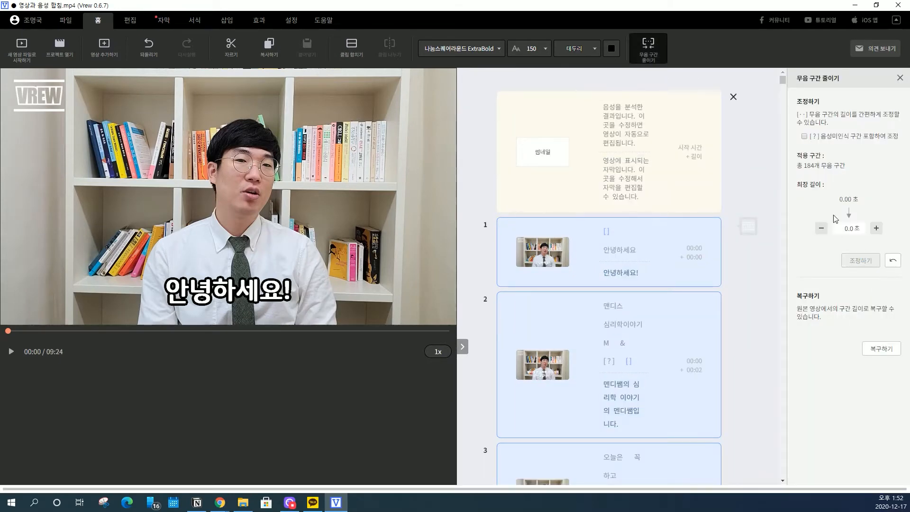
pyautogui.click(899, 78)
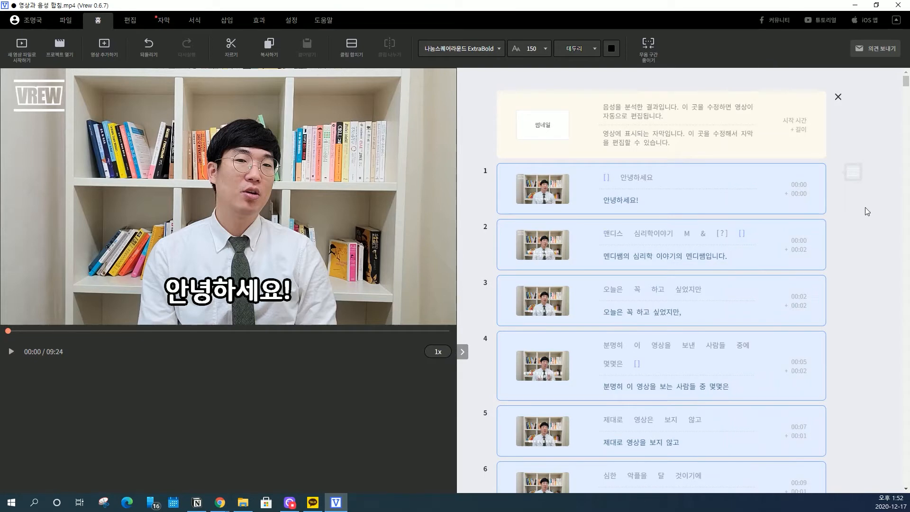
# Review the resolution choices in the video export settings and close them without exporting
pyautogui.click(865, 207)
pyautogui.click(65, 20)
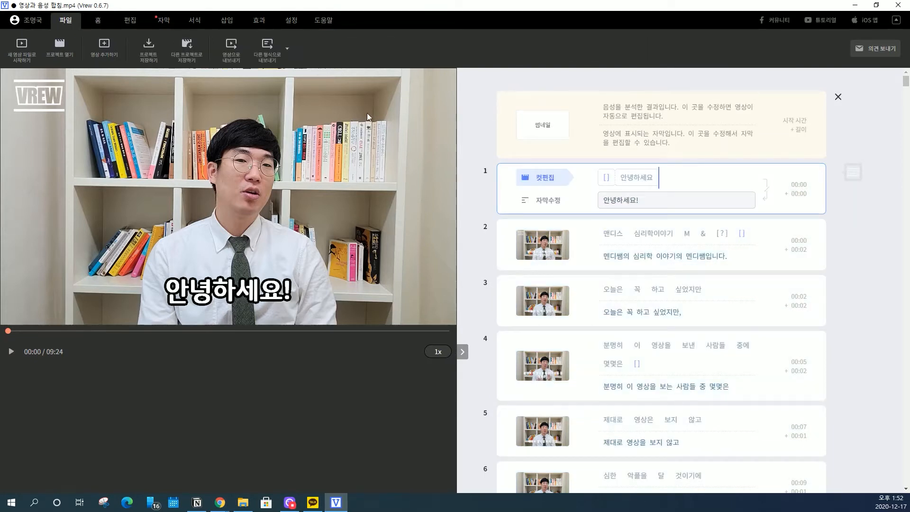
pyautogui.click(232, 50)
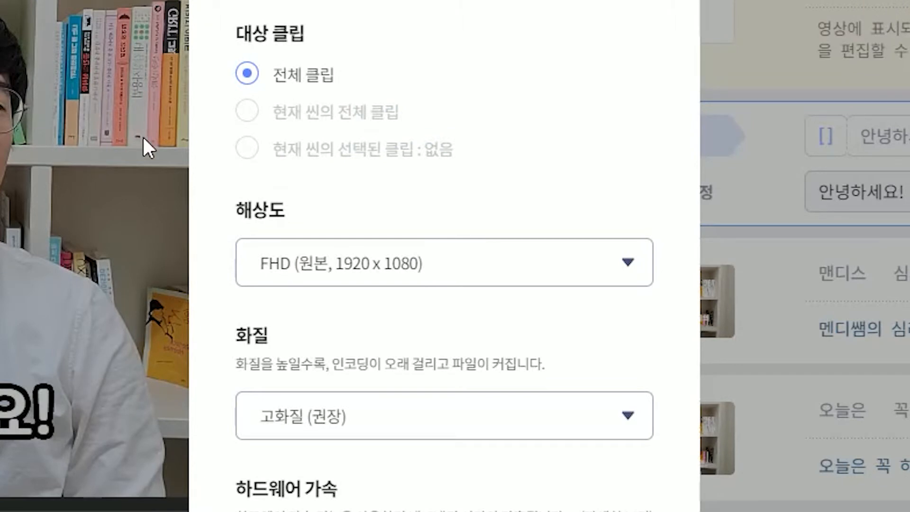
pyautogui.click(378, 265)
pyautogui.click(376, 267)
pyautogui.press('Escape')
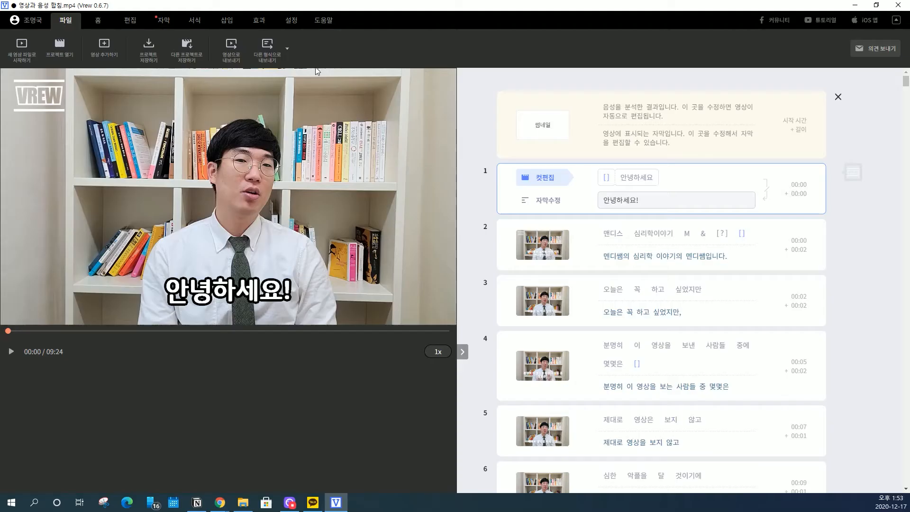
# Export the edit as a Premiere Pro xml file named 영상과 음성 합침, putting each subtitle line in its own text layer
pyautogui.click(279, 56)
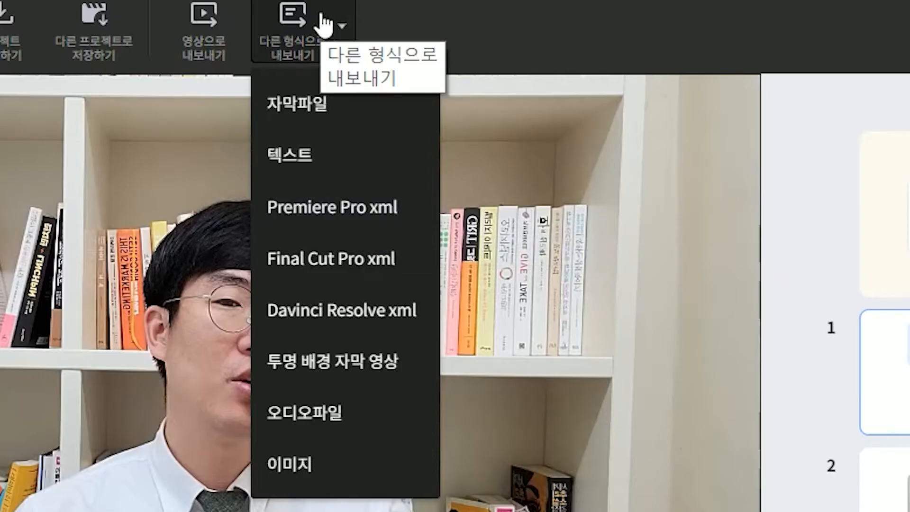
pyautogui.click(324, 26)
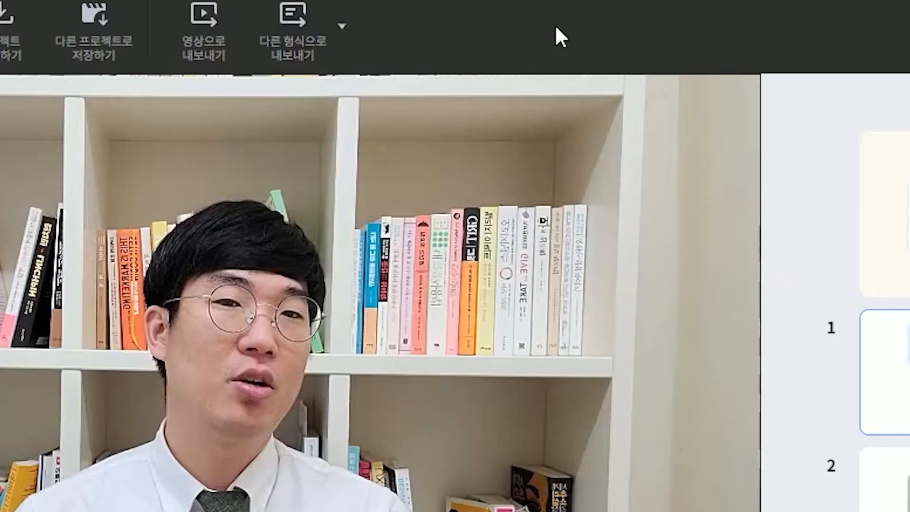
pyautogui.click(341, 38)
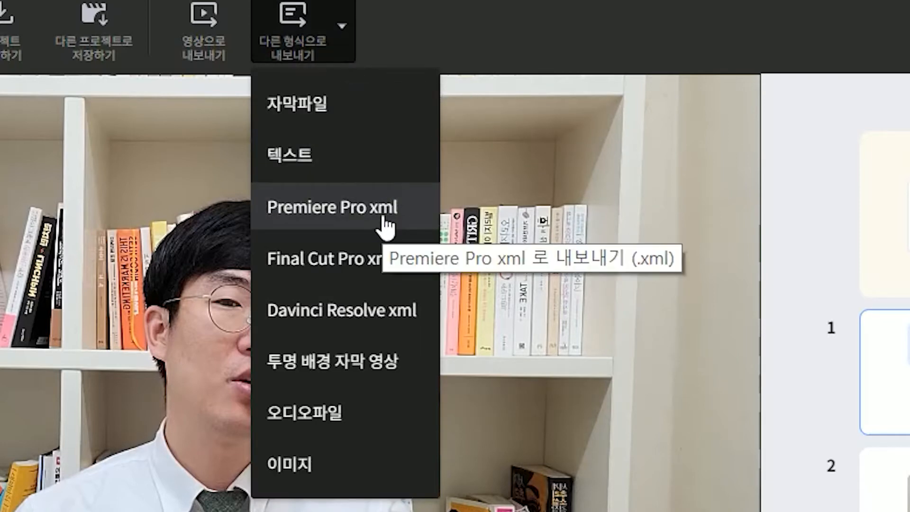
pyautogui.click(384, 221)
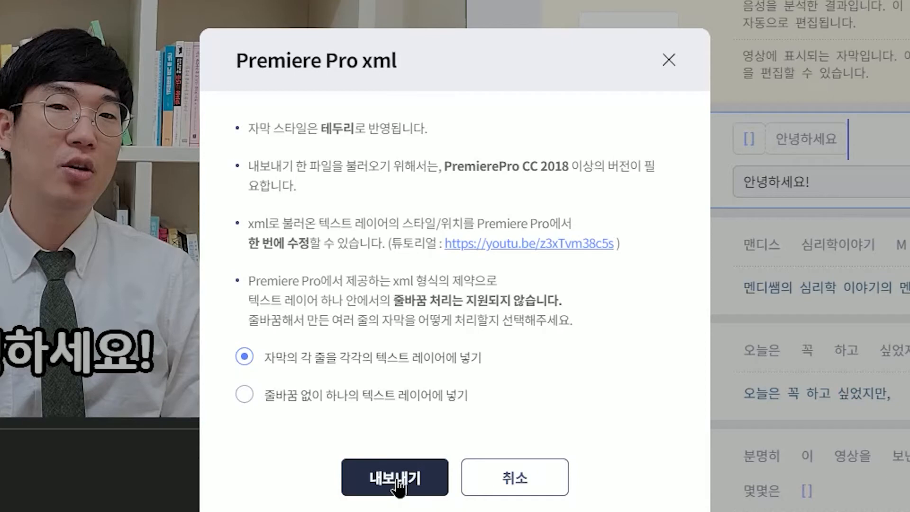
pyautogui.click(400, 478)
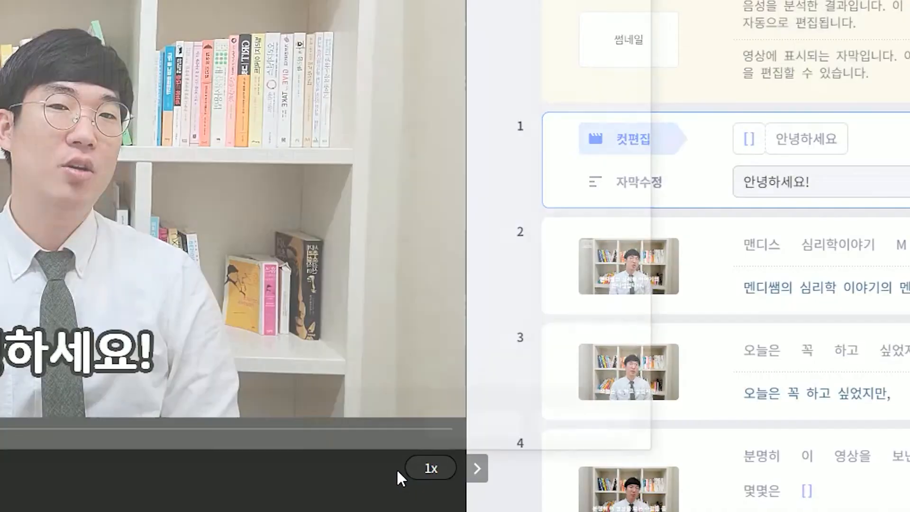
pyautogui.click(488, 434)
pyautogui.click(481, 288)
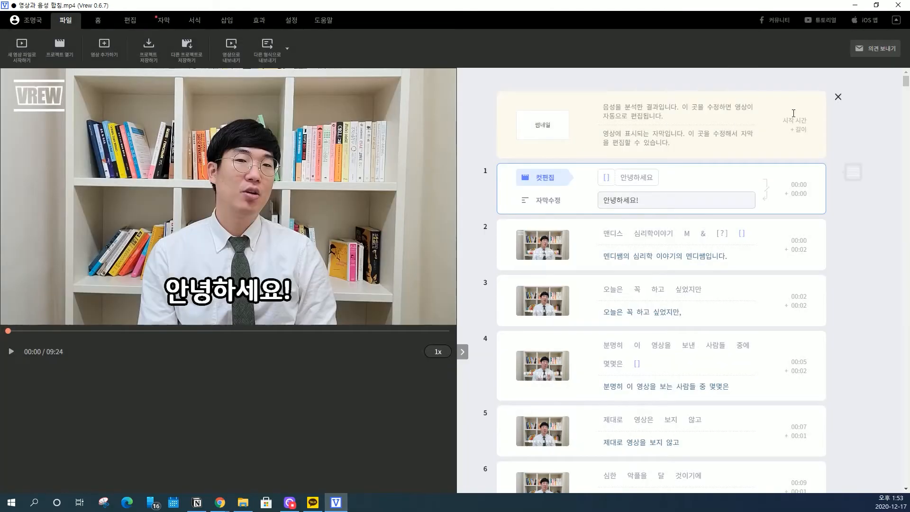
# Close Vrew and open the Premiere project 201207_종교가 자존감에 끼치는 악영향들 from the 159. 심리 영상 테스트 folder
pyautogui.click(898, 5)
pyautogui.click(481, 288)
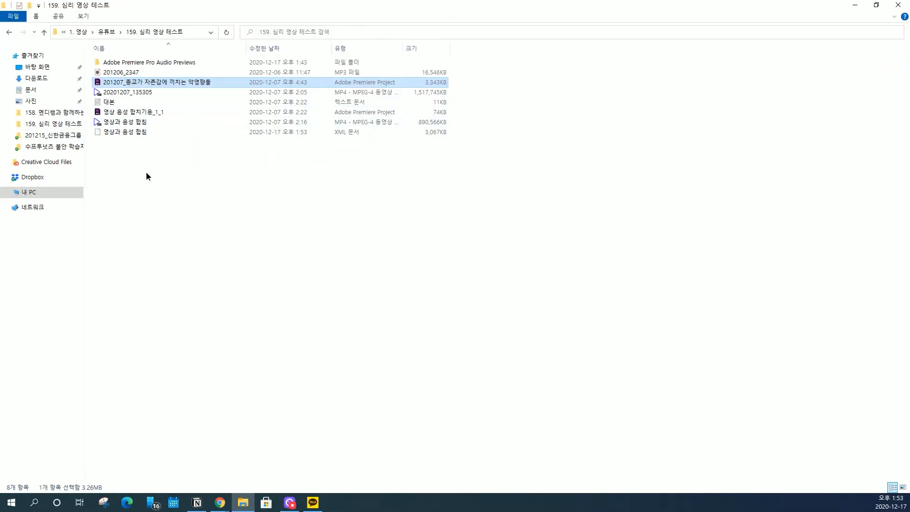
pyautogui.doubleClick(148, 85)
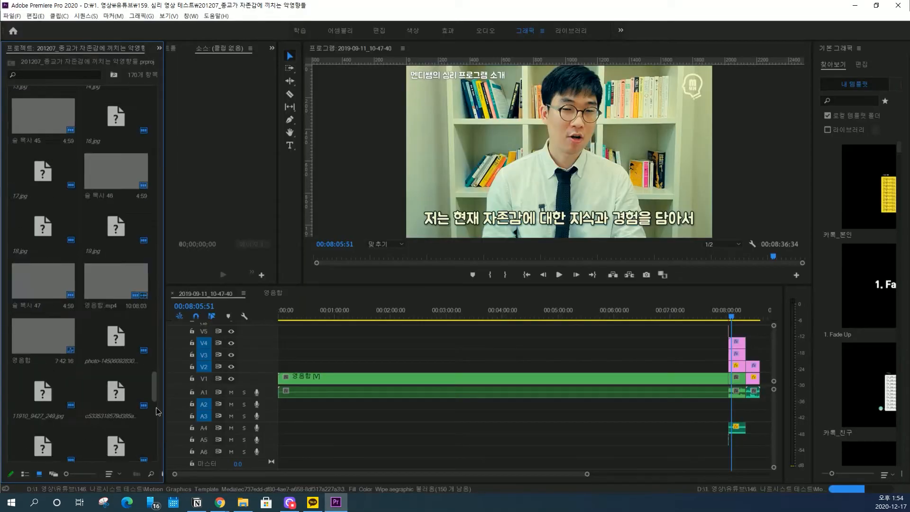
# Remove the long 영음합 clip from the timeline and import the 영상과 음성 합침 XML file into the project
pyautogui.moveTo(394, 335); pyautogui.dragTo(360, 413)
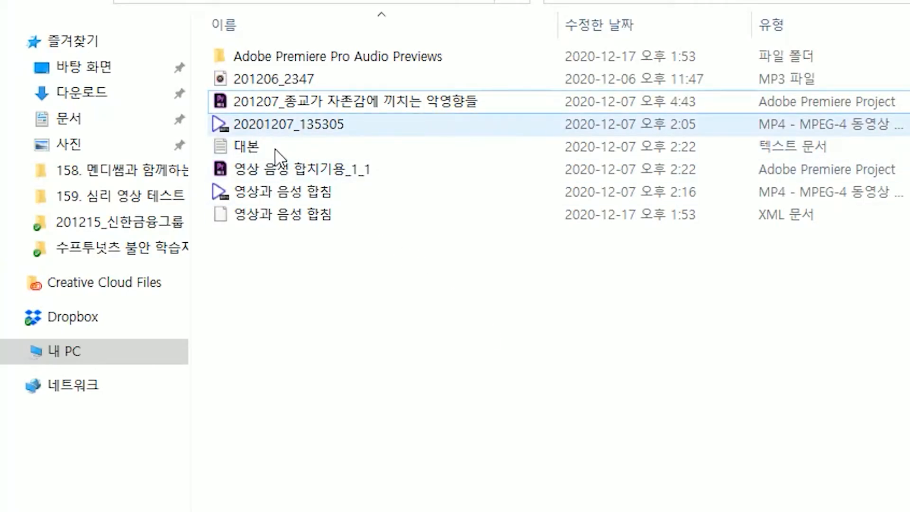
pyautogui.moveTo(272, 214); pyautogui.dragTo(703, 420)
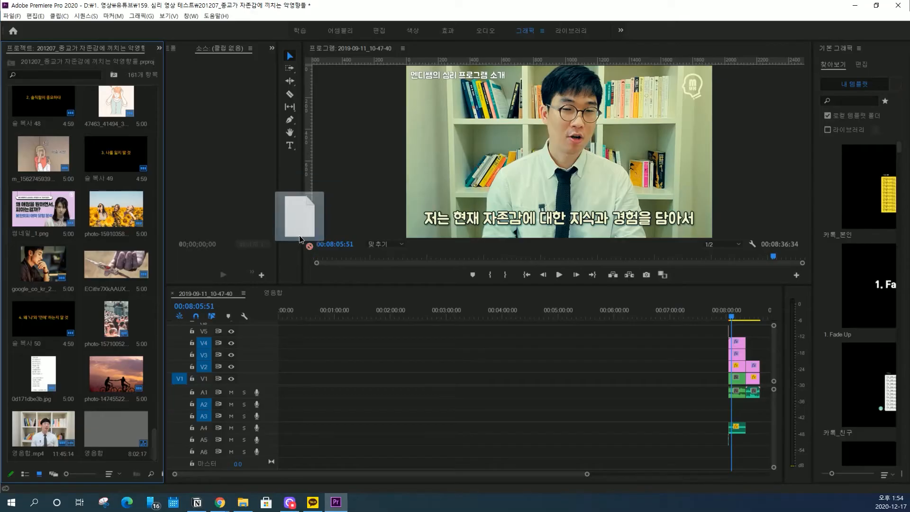
pyautogui.moveTo(300, 235); pyautogui.dragTo(106, 447)
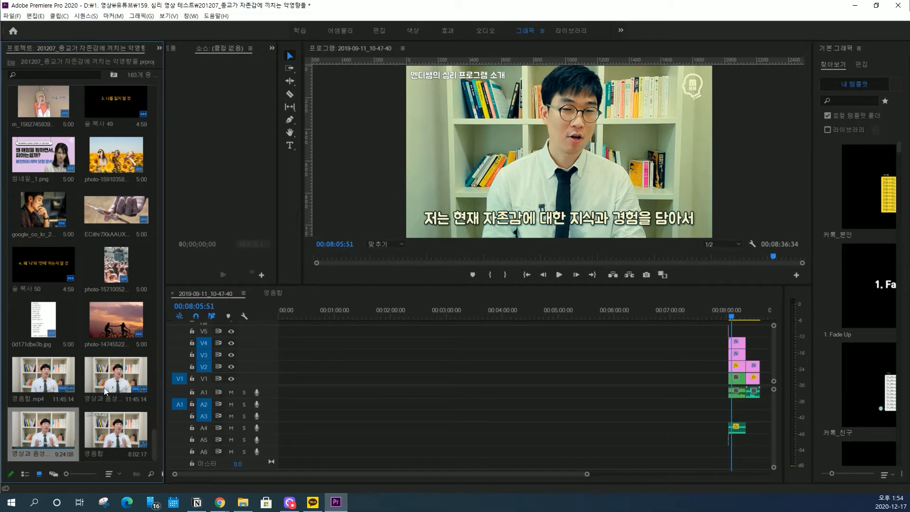
# Place the imported 영상과 음성 합침 sequence at the start of V1 and A1 and play its opening seconds
pyautogui.moveTo(65, 440); pyautogui.dragTo(283, 391)
pyautogui.moveTo(309, 308); pyautogui.dragTo(256, 304)
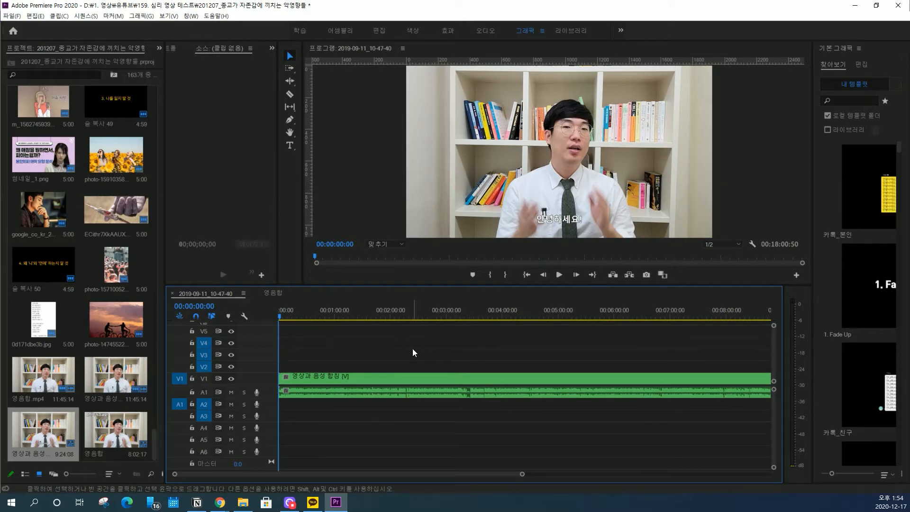
pyautogui.press('space')
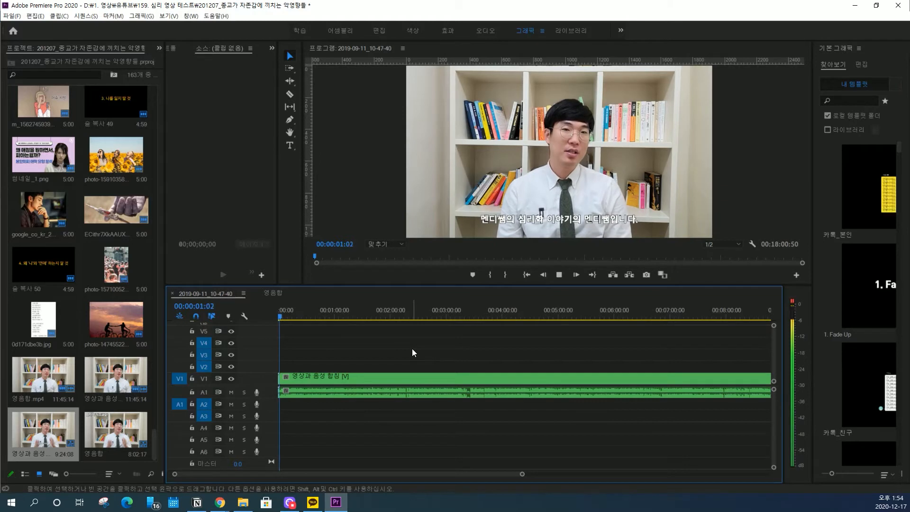
pyautogui.press('space')
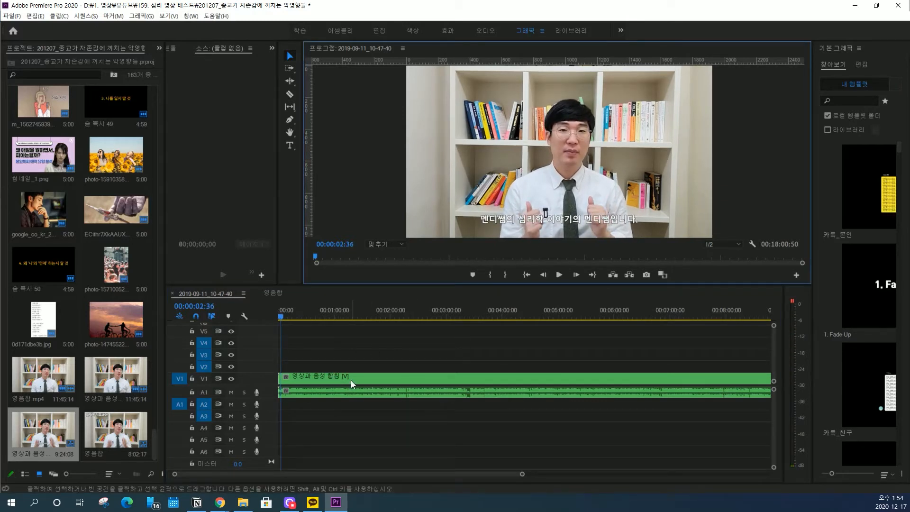
# Open the nested 영상과 음성 합침 sequence and compare its individual cuts with the 2019-09-11_10-47-40 sequence
pyautogui.click(351, 380)
pyautogui.doubleClick(351, 380)
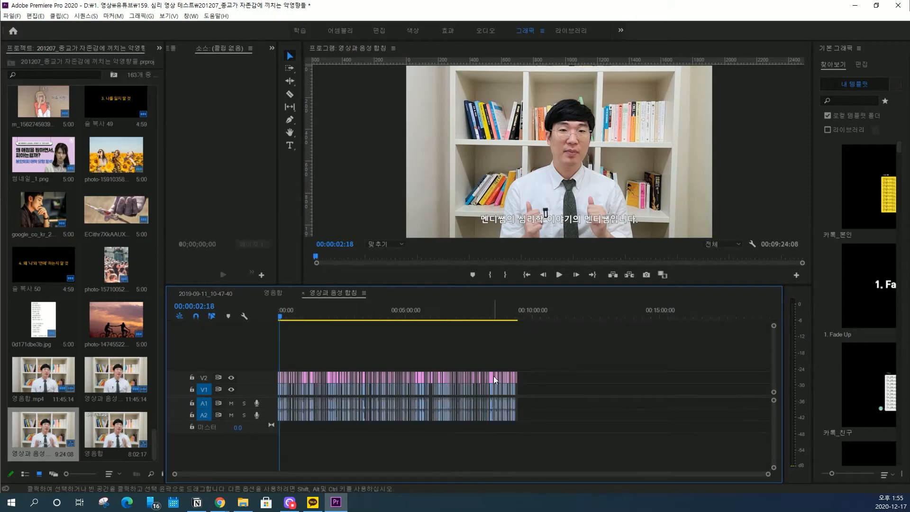
pyautogui.click(217, 293)
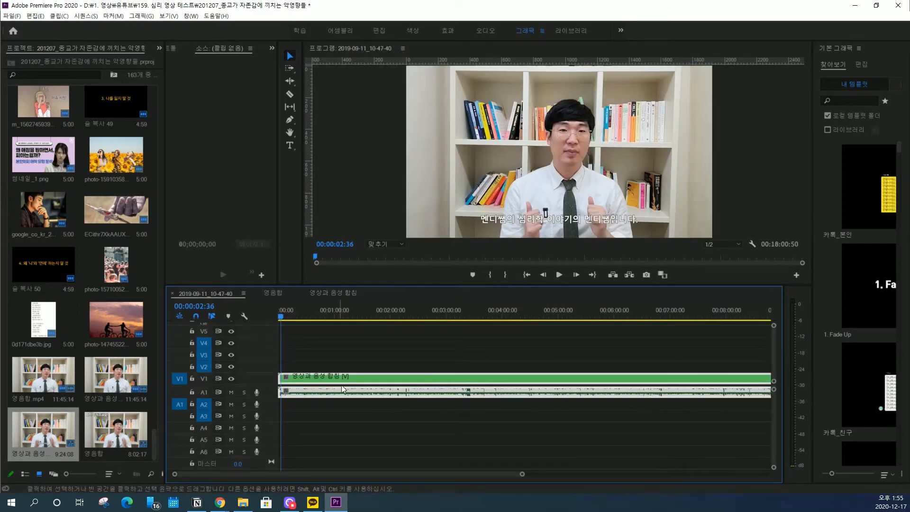
pyautogui.click(326, 292)
# Select all subtitle clips on V2 and apply the 마스터2 master text style to them
pyautogui.moveTo(545, 374); pyautogui.dragTo(279, 353)
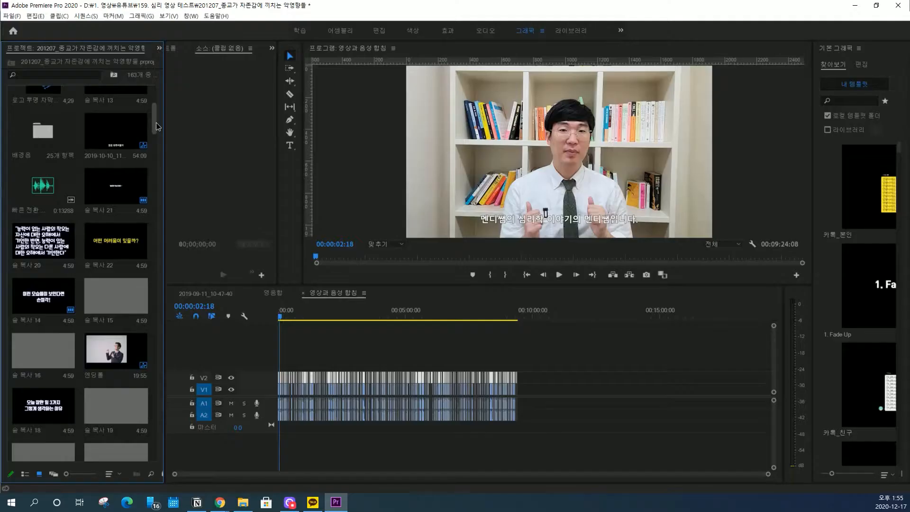
pyautogui.moveTo(155, 122); pyautogui.dragTo(156, 179)
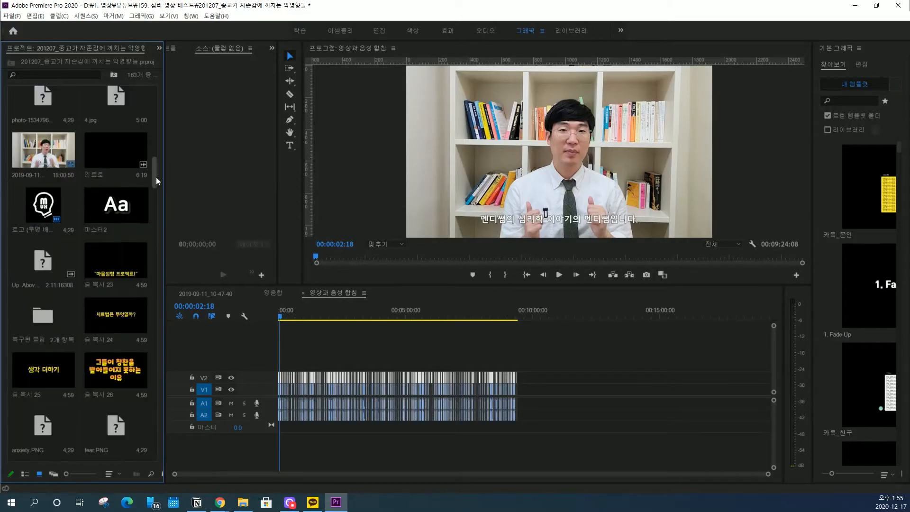
pyautogui.click(115, 206)
pyautogui.moveTo(129, 206); pyautogui.dragTo(306, 377)
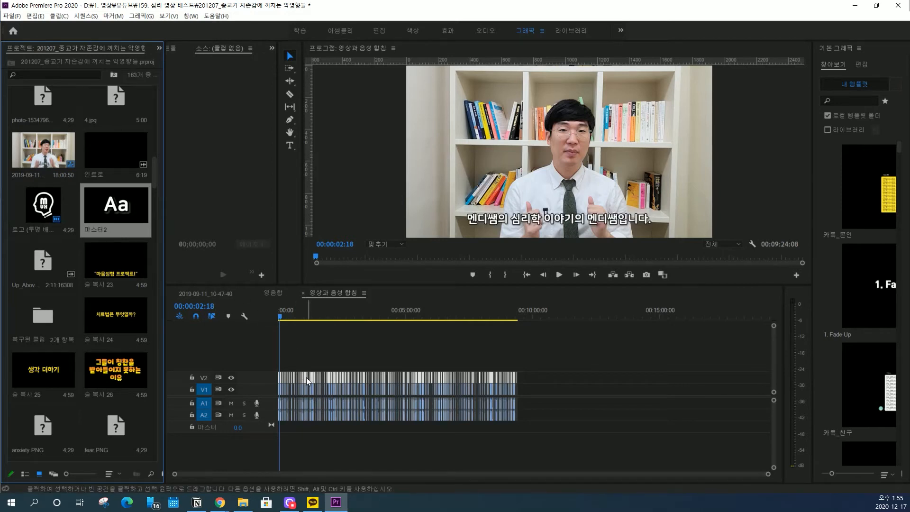
# Set the first subtitle, 안녕하세요!, to the Openas Regular font at size 133
pyautogui.click(280, 317)
pyautogui.moveTo(280, 317); pyautogui.dragTo(340, 323)
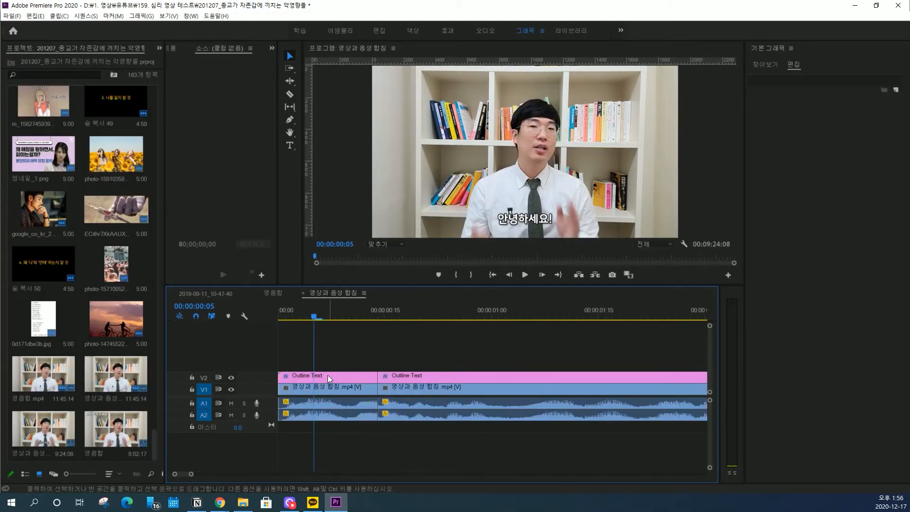
pyautogui.click(328, 374)
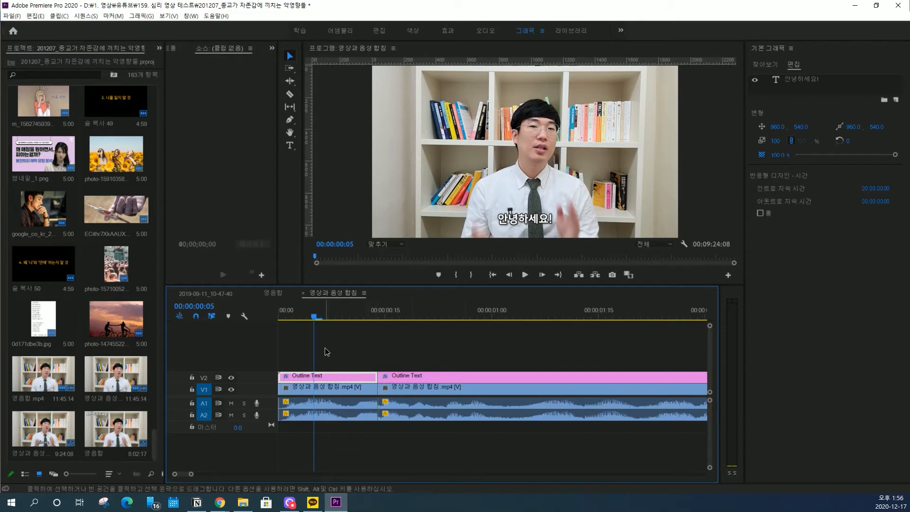
pyautogui.click(814, 79)
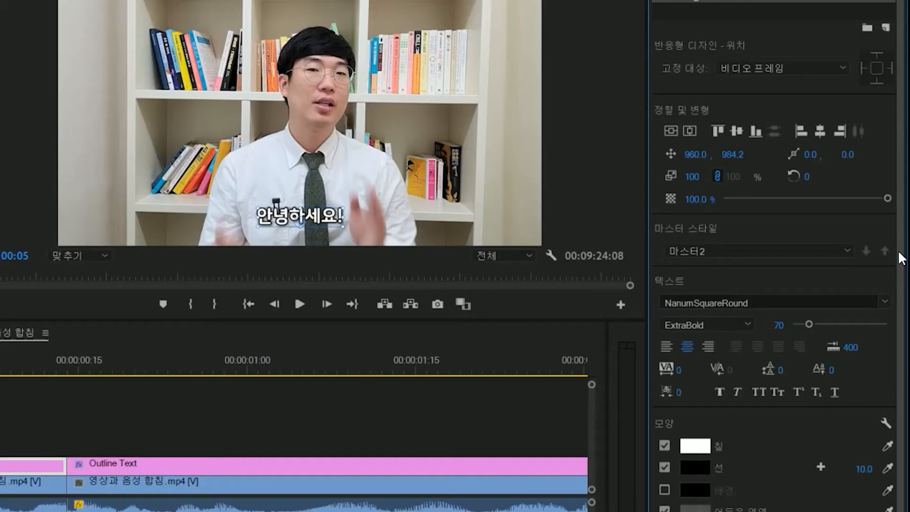
pyautogui.scroll(-2, 888, 277)
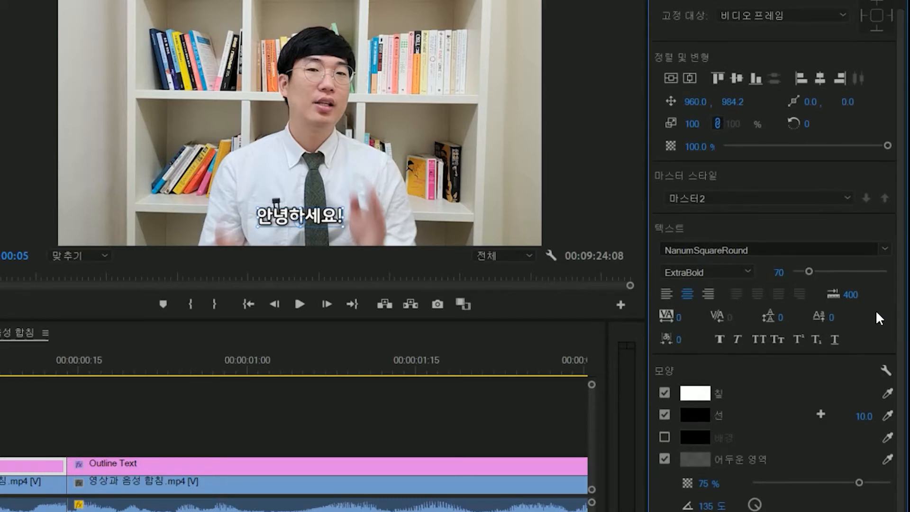
pyautogui.click(885, 248)
pyautogui.click(778, 425)
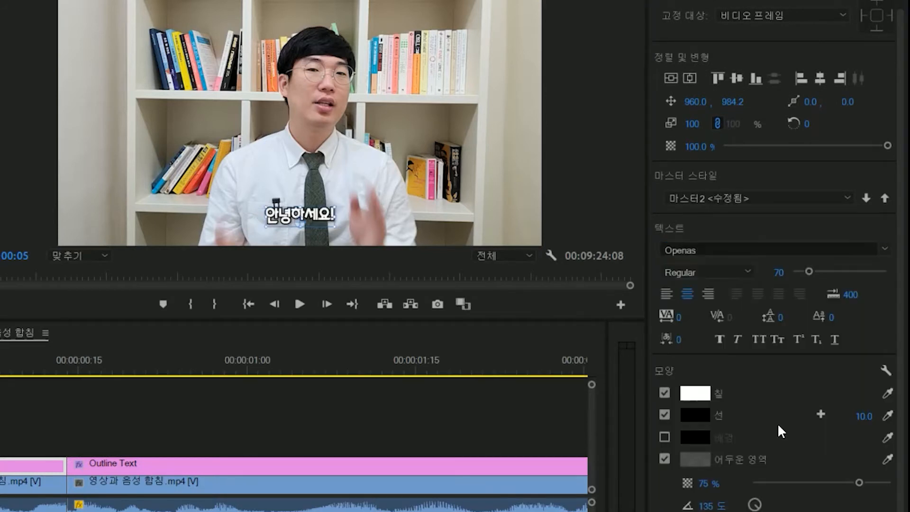
pyautogui.moveTo(804, 276); pyautogui.dragTo(821, 277)
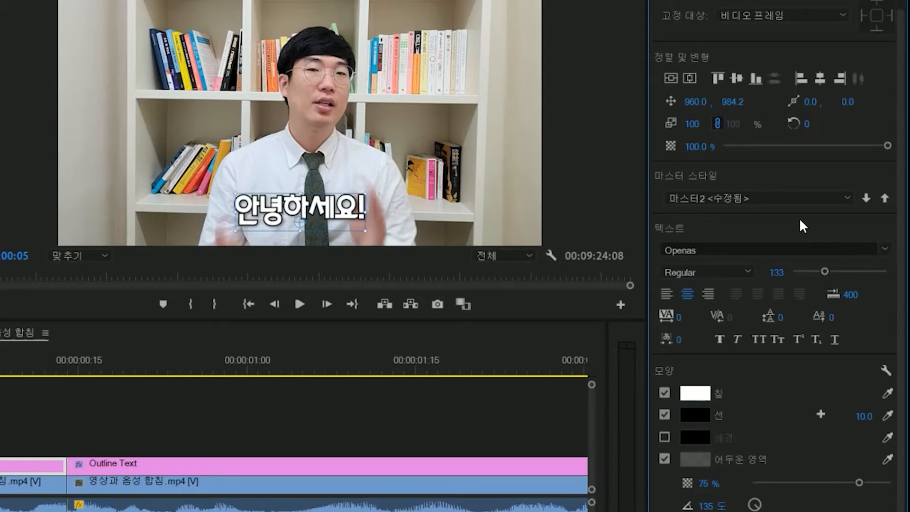
# Save the first subtitle's formatting as a new master text style named 새 스타일
pyautogui.click(847, 197)
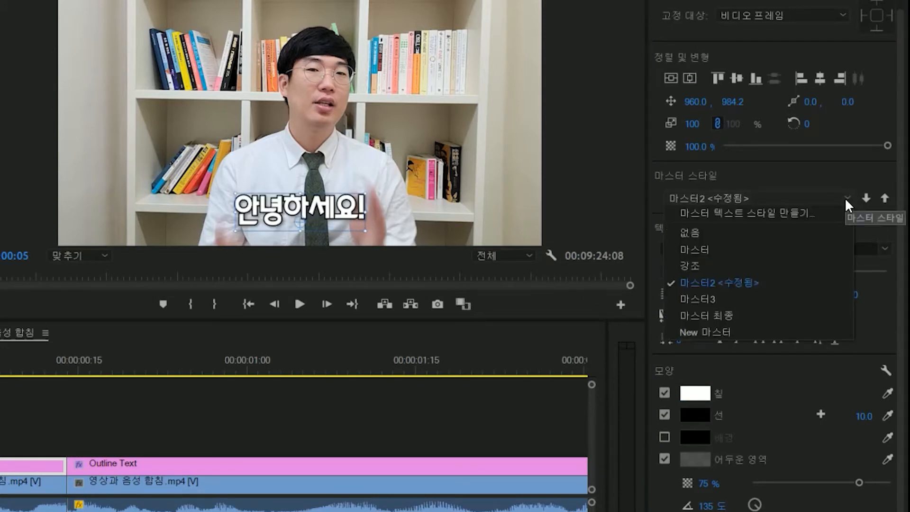
pyautogui.click(800, 213)
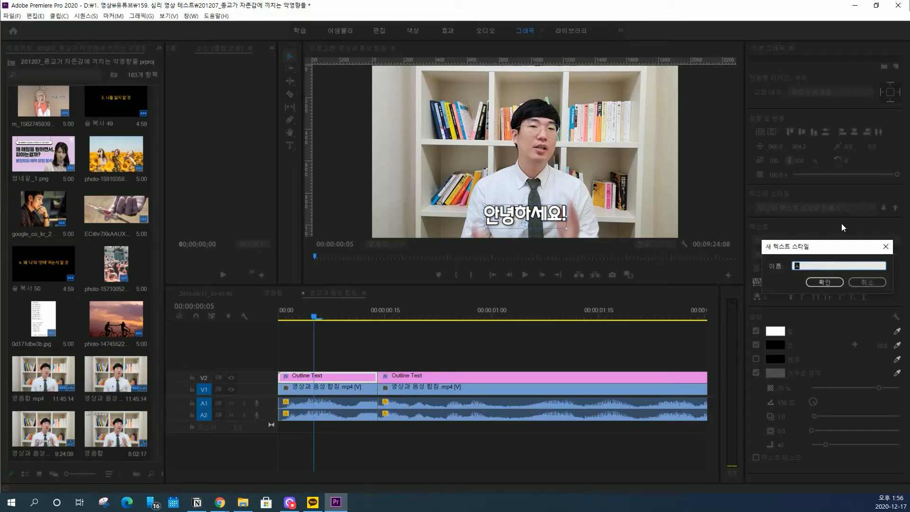
pyautogui.write('새 스타일')
pyautogui.press('Return')
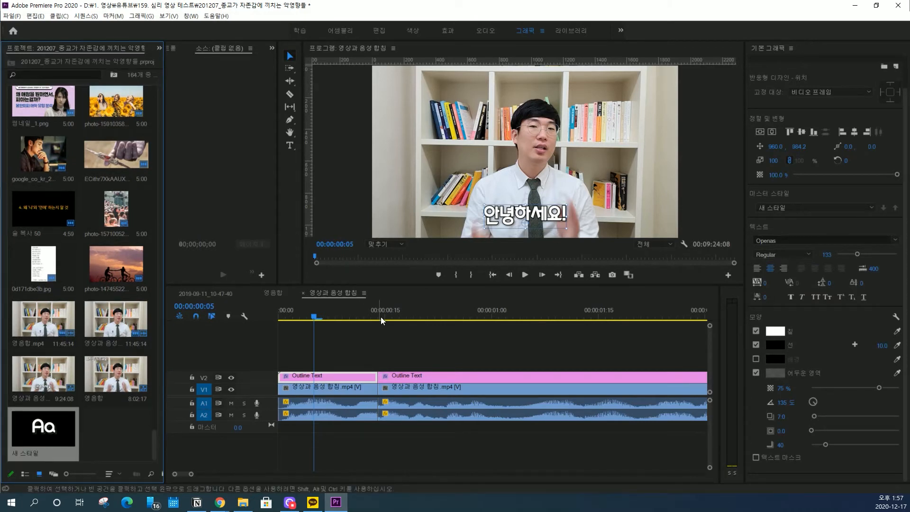
# Apply the 새 스타일 master style to the second subtitle clip on V2
pyautogui.moveTo(398, 312); pyautogui.dragTo(426, 315)
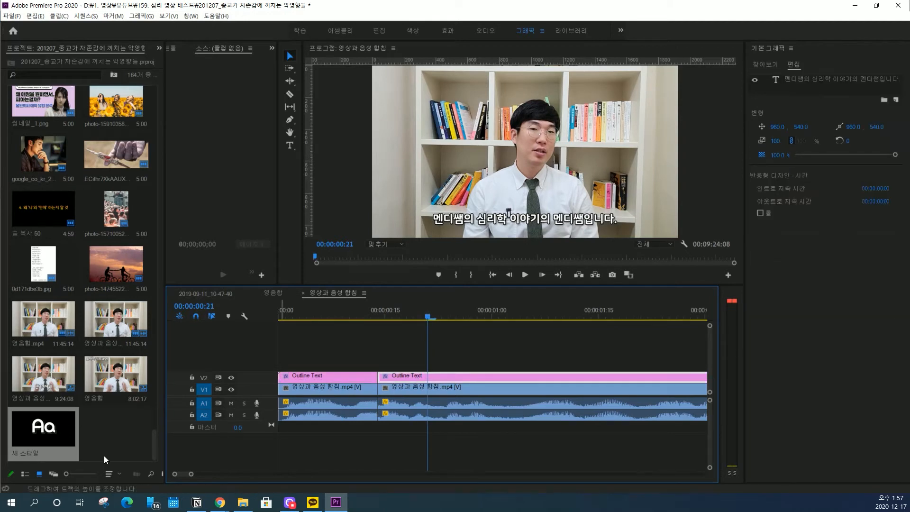
pyautogui.moveTo(47, 434); pyautogui.dragTo(440, 374)
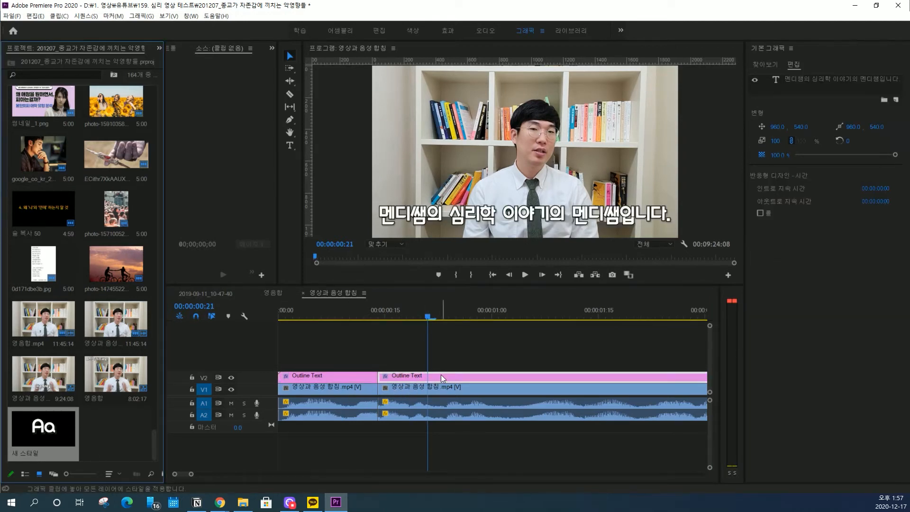
pyautogui.click(453, 356)
# Apply the 새 스타일 master style to all subtitle clips on V2 and return the playhead to the sequence start
pyautogui.press('-')
pyautogui.press('-')
pyautogui.press('-')
pyautogui.press('-')
pyautogui.press('-')
pyautogui.press('-')
pyautogui.press('-')
pyautogui.press('-')
pyautogui.press('-')
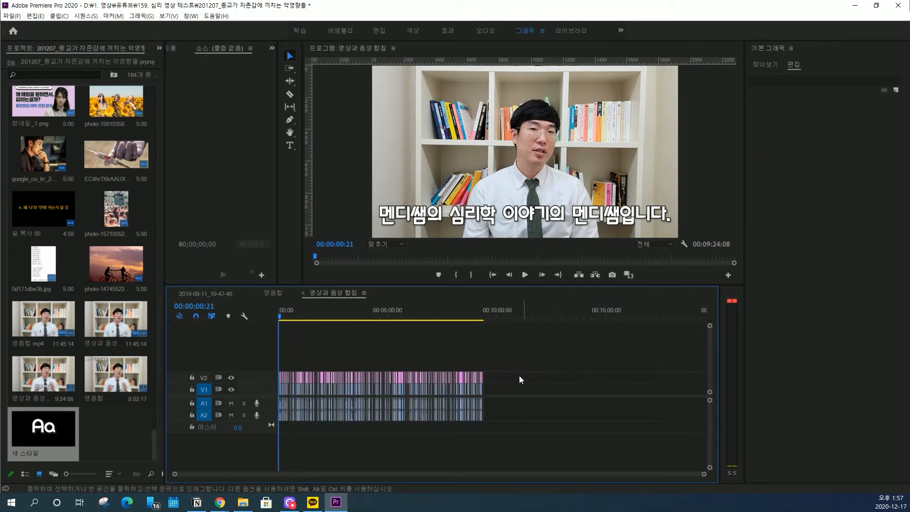
pyautogui.moveTo(520, 376); pyautogui.dragTo(275, 357)
pyautogui.moveTo(43, 428); pyautogui.dragTo(346, 376)
pyautogui.moveTo(320, 312); pyautogui.dragTo(267, 310)
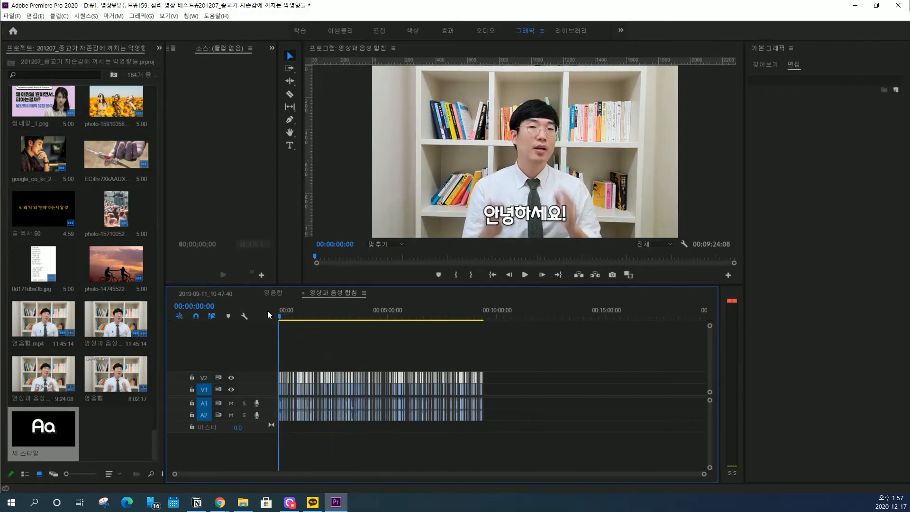
# Insert an empty video track between the footage on V1 and the subtitle clips, and add an audio track below A2
pyautogui.click(537, 379)
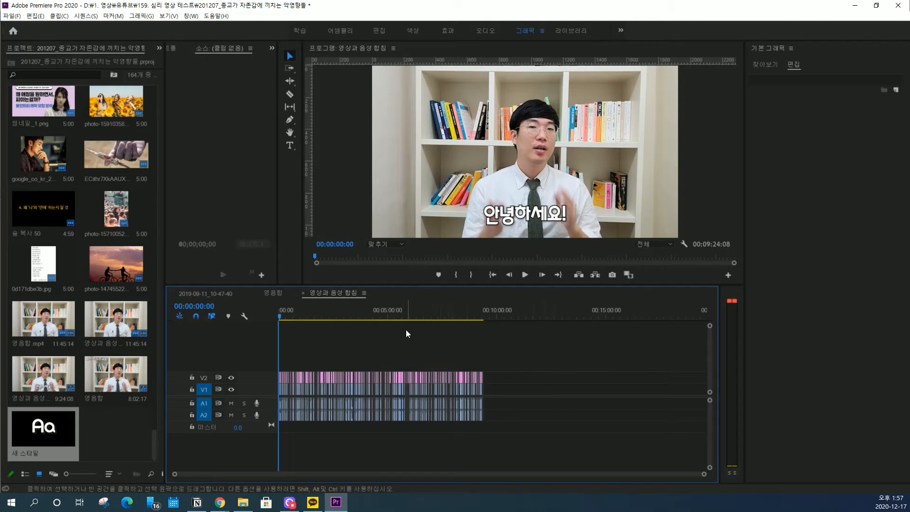
pyautogui.press('=')
pyautogui.press('=')
pyautogui.press('=')
pyautogui.press('=')
pyautogui.press('=')
pyautogui.press('=')
pyautogui.press('=')
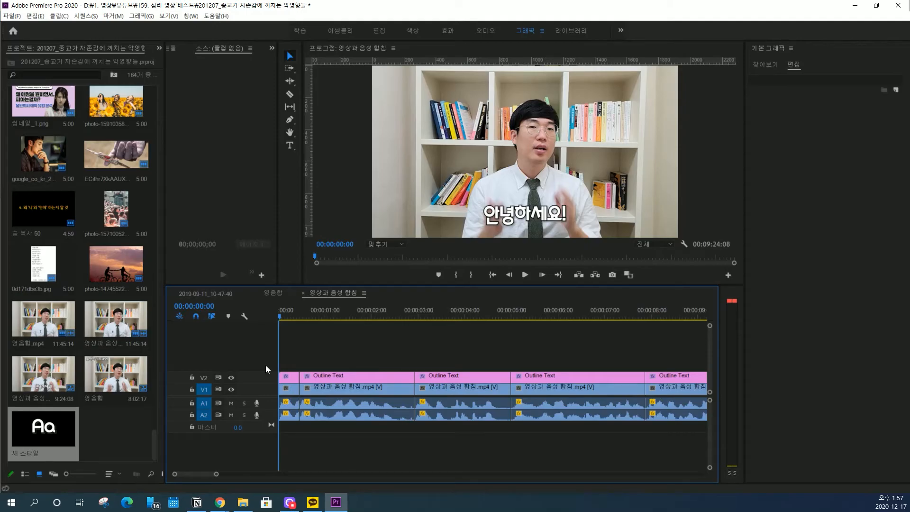
pyautogui.rightClick(261, 387)
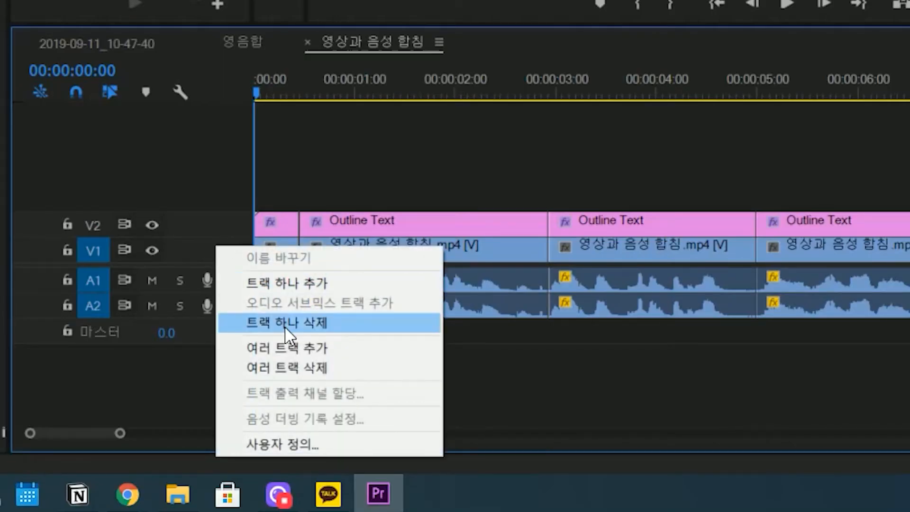
pyautogui.click(302, 283)
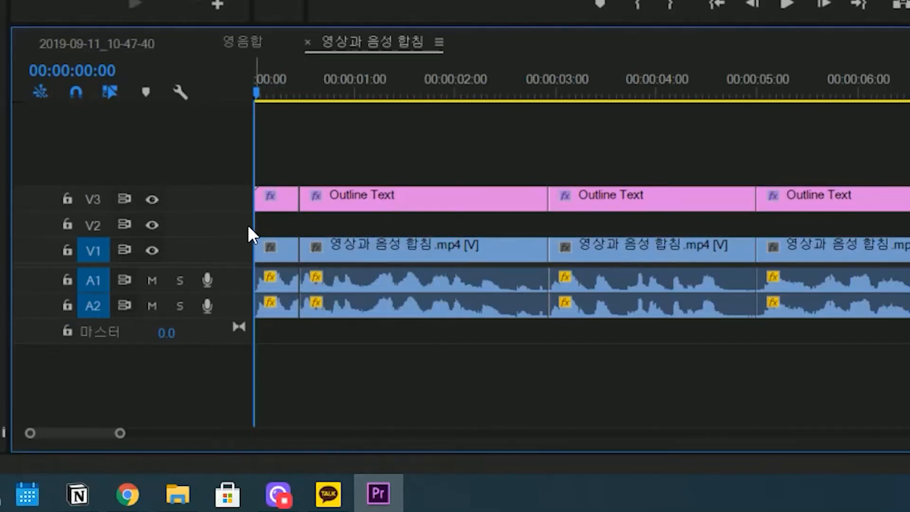
pyautogui.rightClick(234, 302)
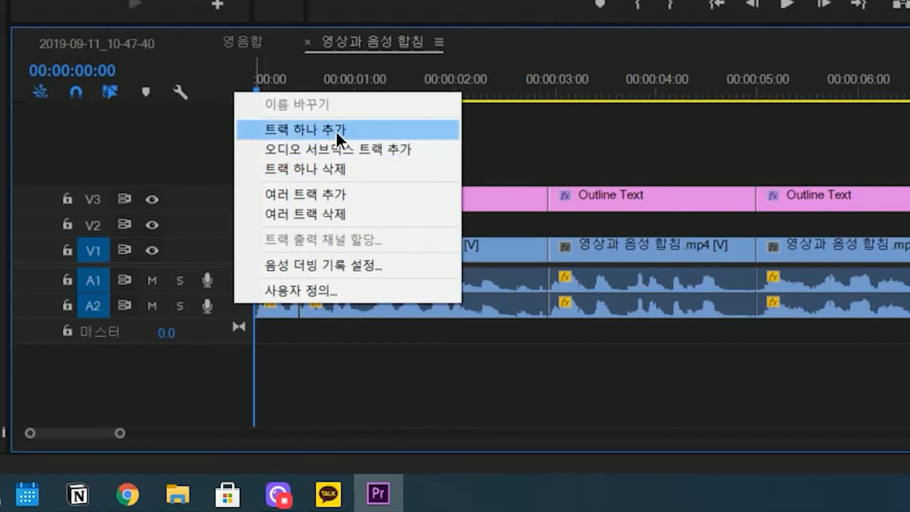
pyautogui.click(335, 129)
# Place the sunset cyclists photo on V2 under the 오늘은 꼭 하고 싶었지만, subtitle, trimmed to its length, and set it to frame size
pyautogui.moveTo(284, 79); pyautogui.dragTo(619, 141)
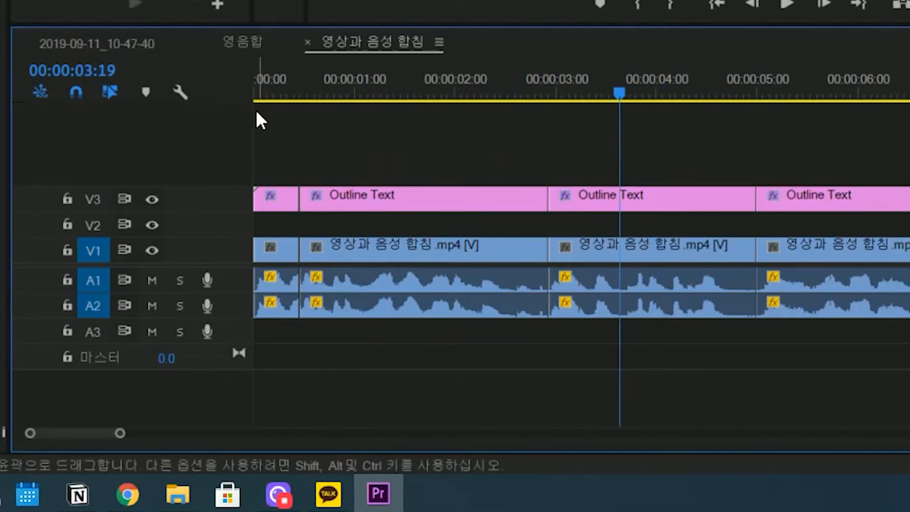
pyautogui.moveTo(114, 264); pyautogui.dragTo(420, 377)
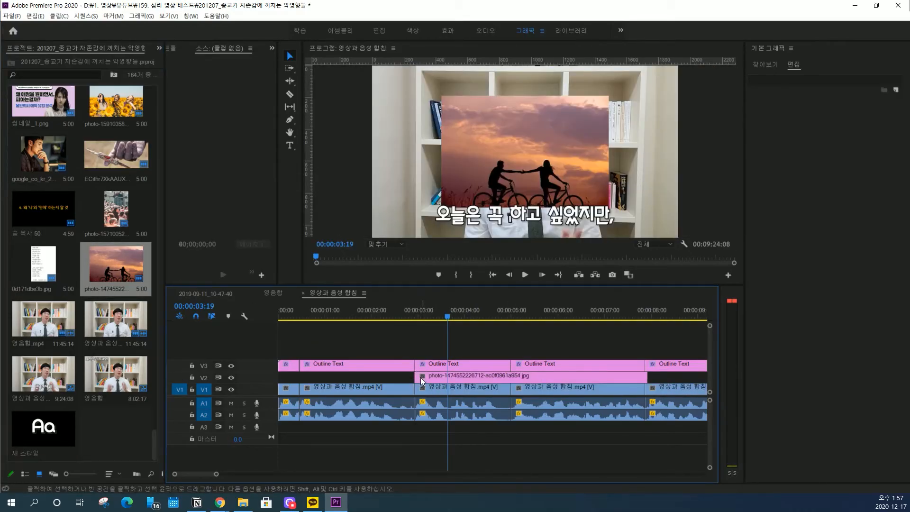
pyautogui.rightClick(487, 377)
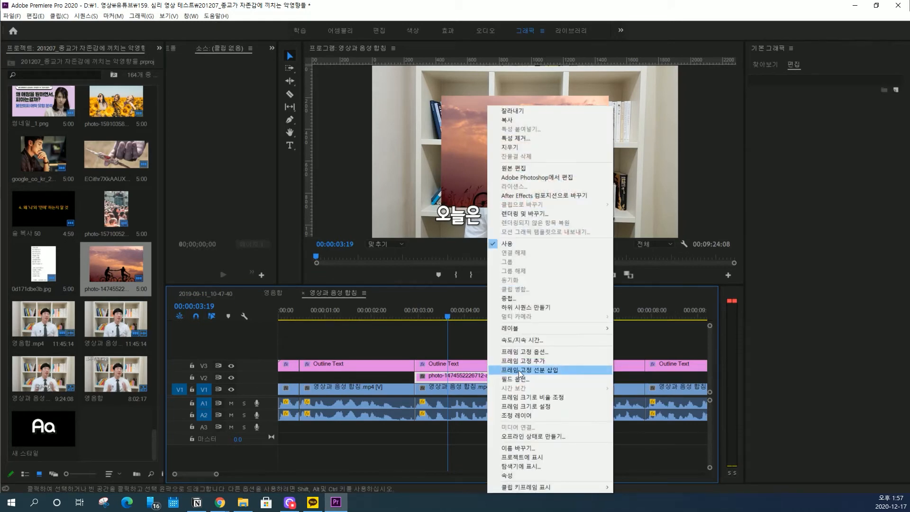
pyautogui.click(559, 406)
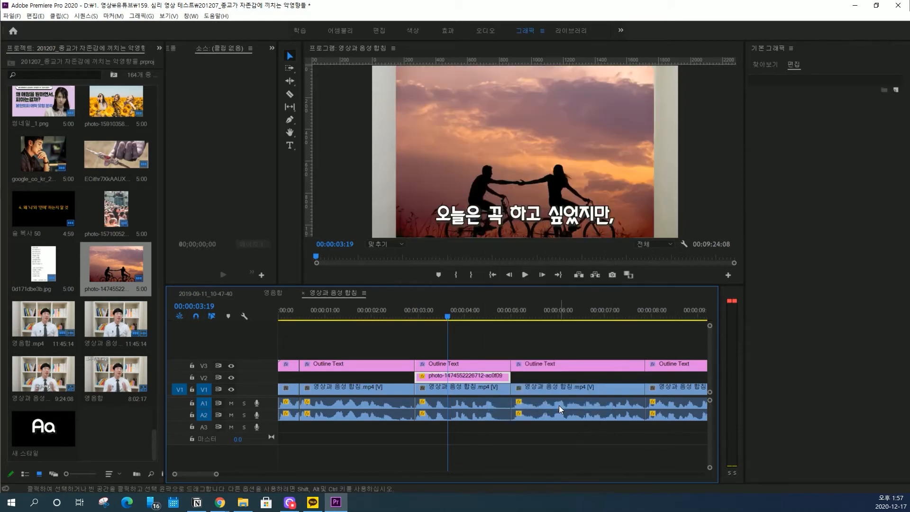
# Set the cyclists photo's scale to 200.1 so it fills the frame
pyautogui.click(172, 48)
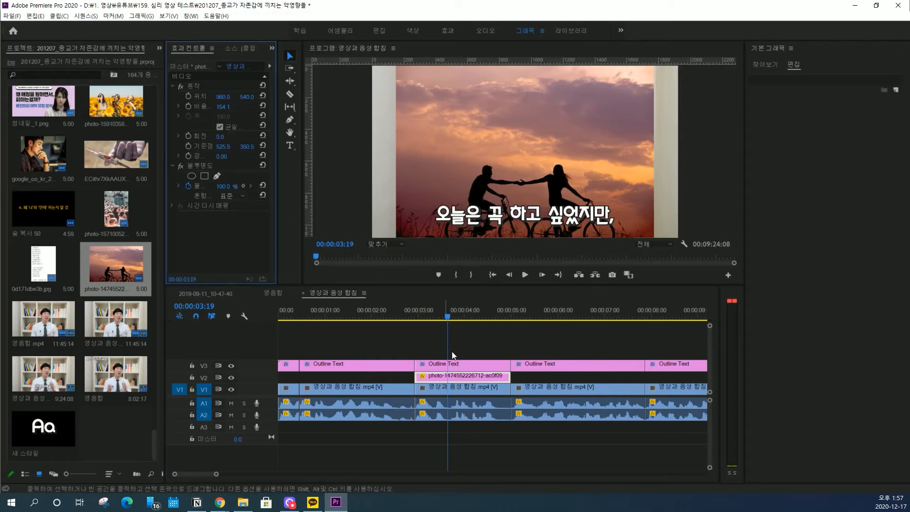
pyautogui.moveTo(224, 110); pyautogui.dragTo(272, 110)
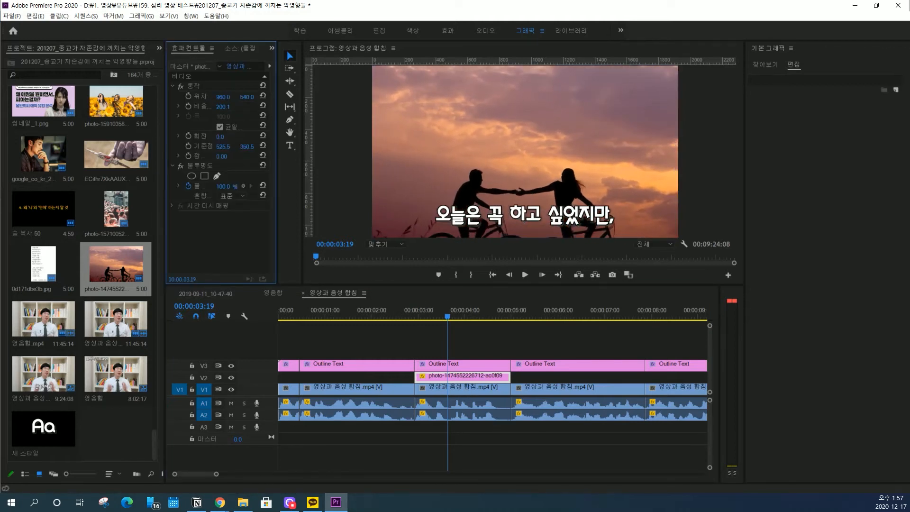
pyautogui.moveTo(431, 315); pyautogui.dragTo(578, 317)
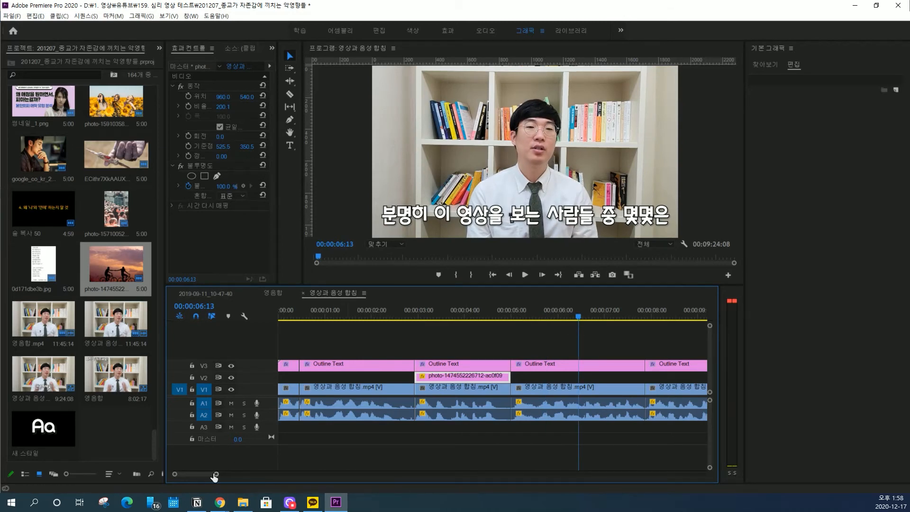
# Place the 또앙 sound effect from the 효과음 bin on A3 at the cyclists photo's start and play it back
pyautogui.click(158, 48)
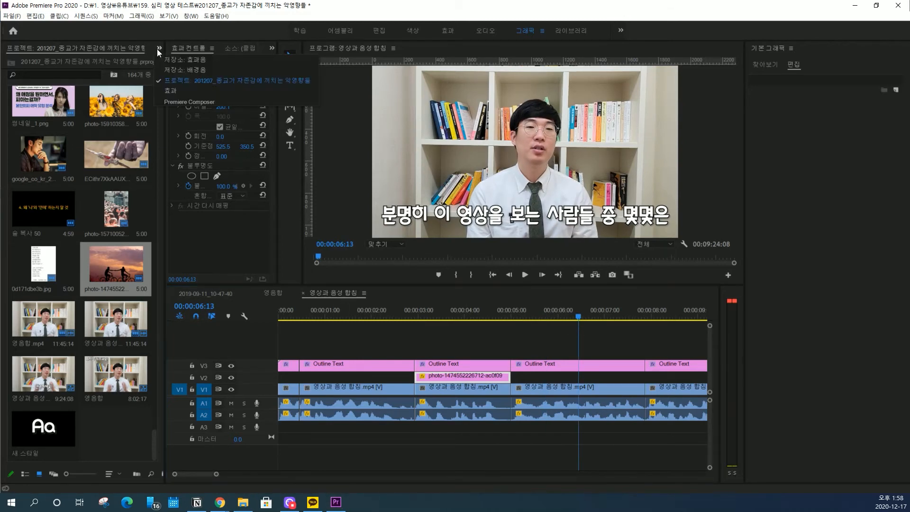
pyautogui.click(187, 60)
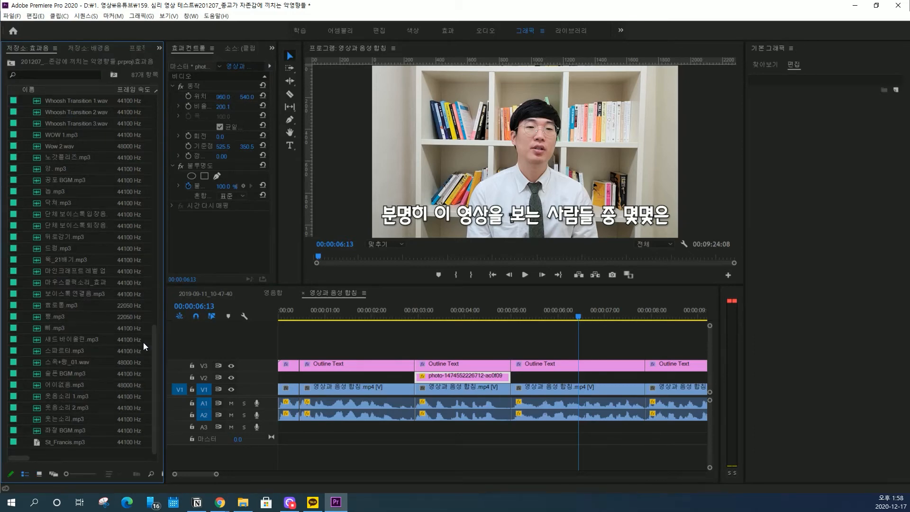
pyautogui.moveTo(153, 336); pyautogui.dragTo(149, 115)
pyautogui.moveTo(52, 151); pyautogui.dragTo(418, 431)
pyautogui.click(399, 312)
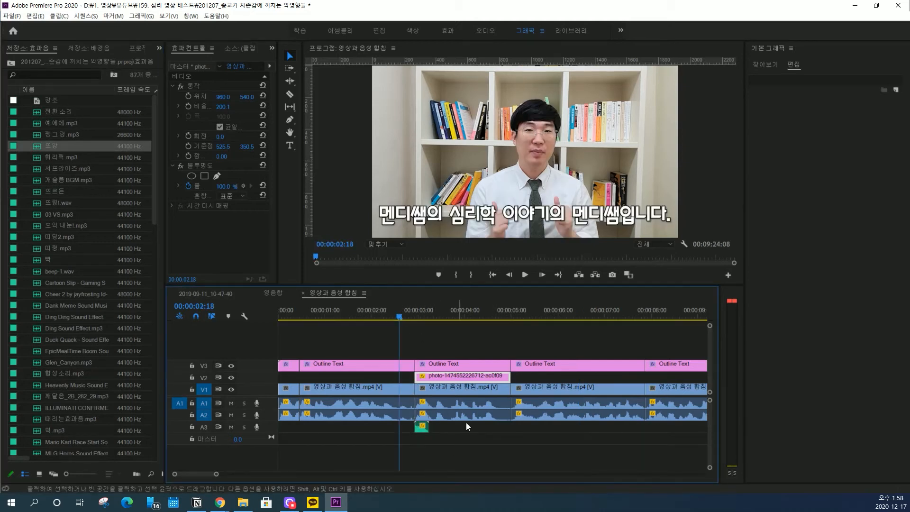
pyautogui.press('space')
pyautogui.click(393, 311)
pyautogui.press('space')
pyautogui.press('space')
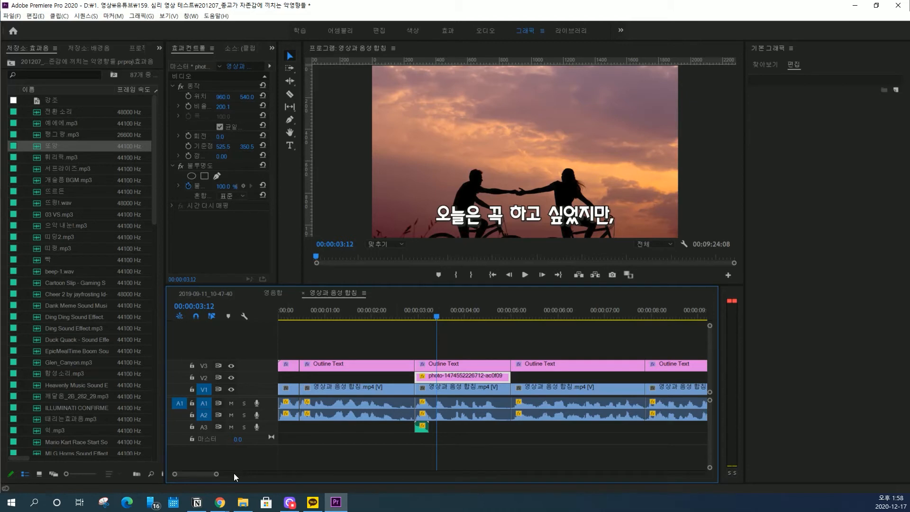
# Place the sunflower field photo on V2 at the start of the subtitle containing 자존감이 하락할 수밖에 없는가를
pyautogui.press('-')
pyautogui.moveTo(302, 473); pyautogui.dragTo(435, 477)
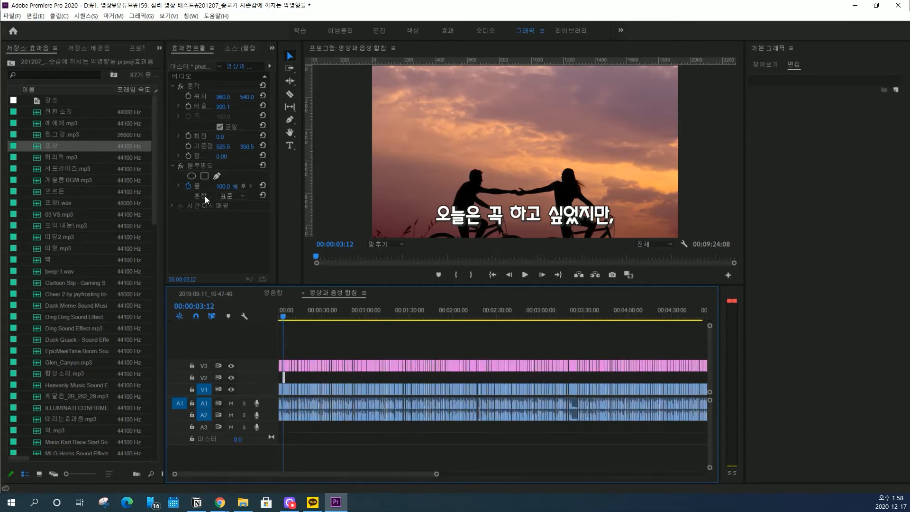
pyautogui.click(378, 309)
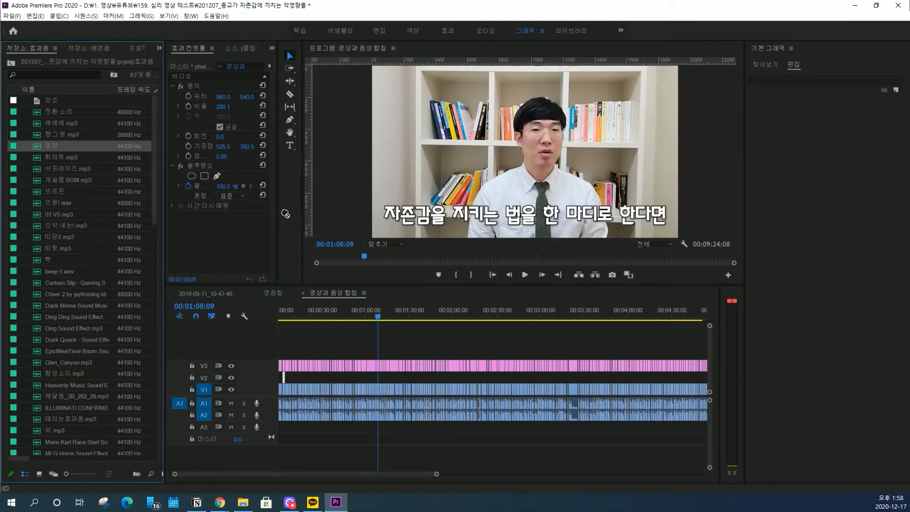
pyautogui.click(481, 318)
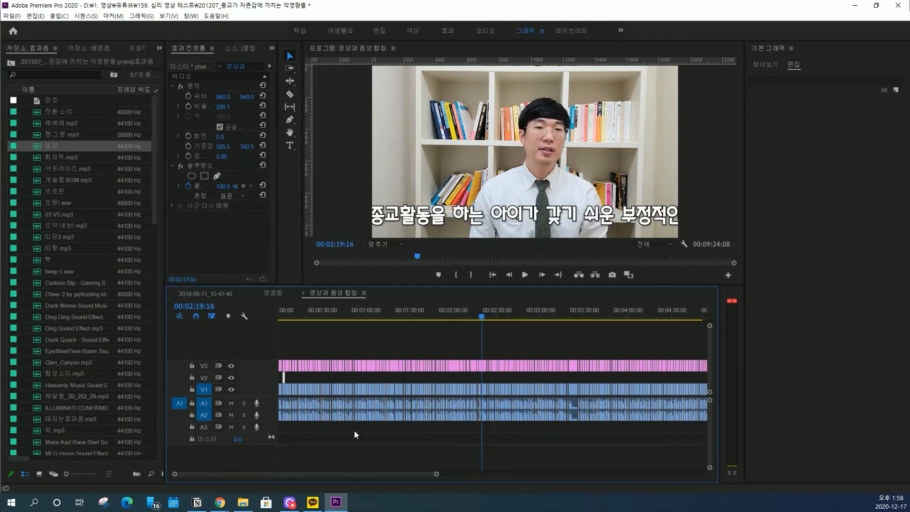
pyautogui.click(364, 312)
pyautogui.press('=')
pyautogui.press('=')
pyautogui.press('=')
pyautogui.press('=')
pyautogui.press('=')
pyautogui.press('=')
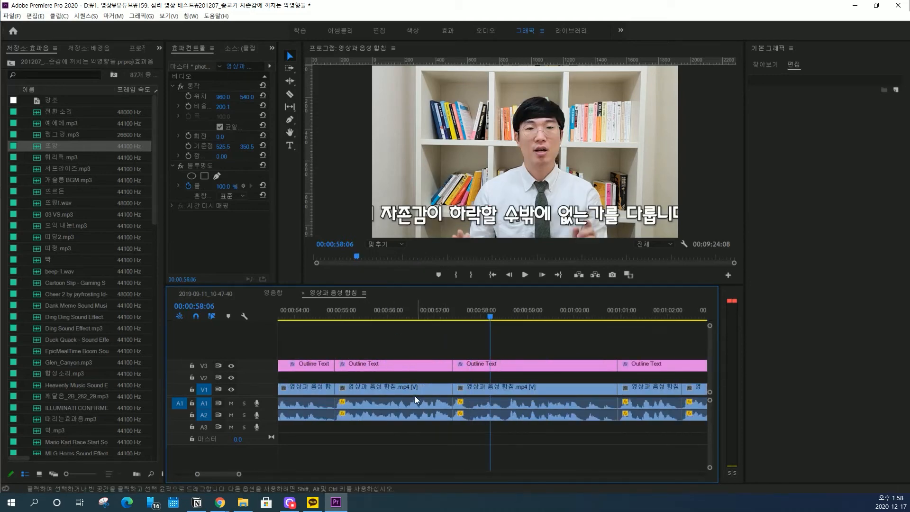
pyautogui.click(137, 48)
pyautogui.click(118, 277)
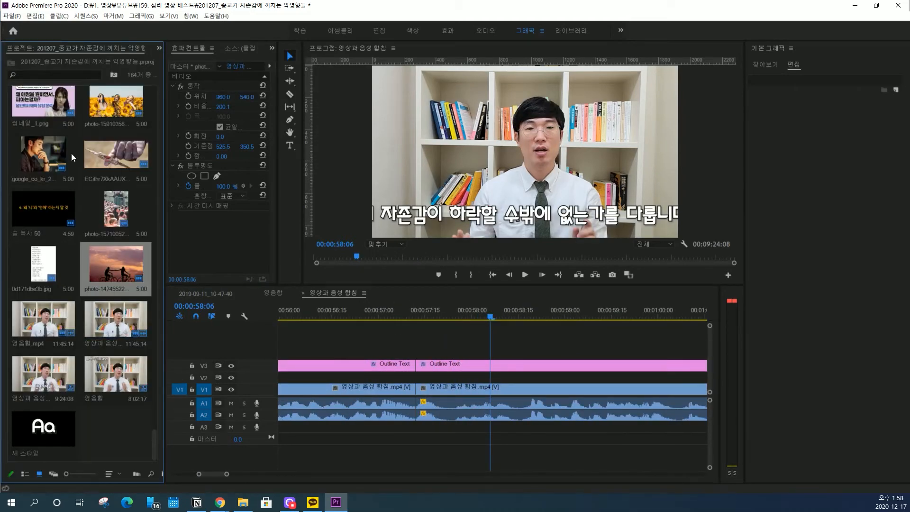
pyautogui.moveTo(111, 110); pyautogui.dragTo(431, 378)
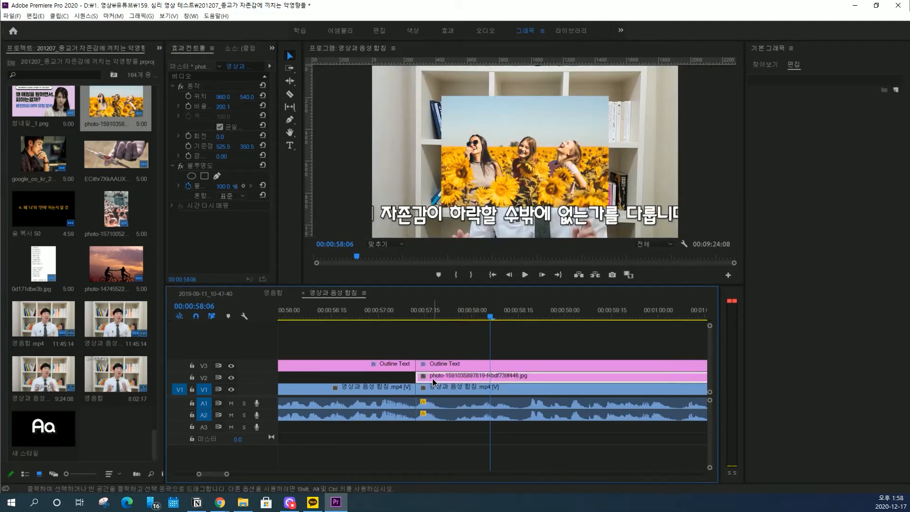
# Set the sunflower photo to frame size and enlarge its scale to 185.3
pyautogui.rightClick(432, 378)
pyautogui.click(489, 406)
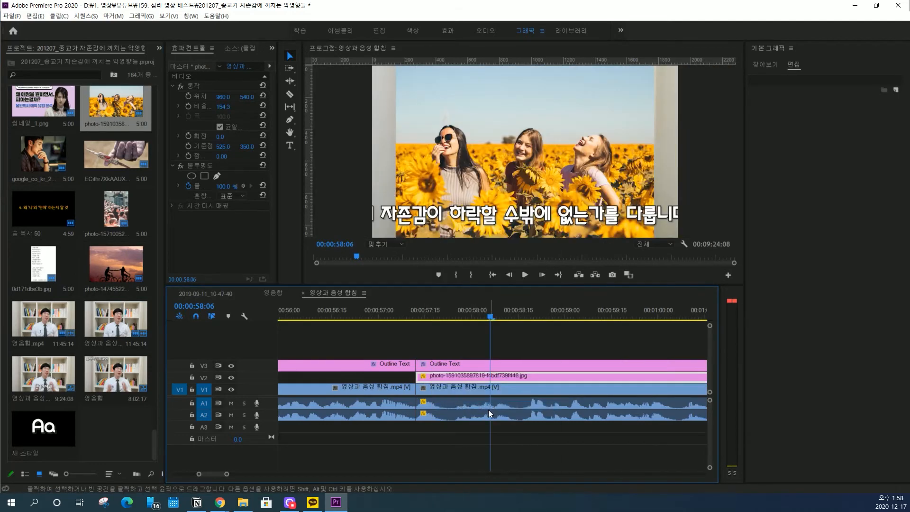
pyautogui.moveTo(222, 106); pyautogui.dragTo(235, 106)
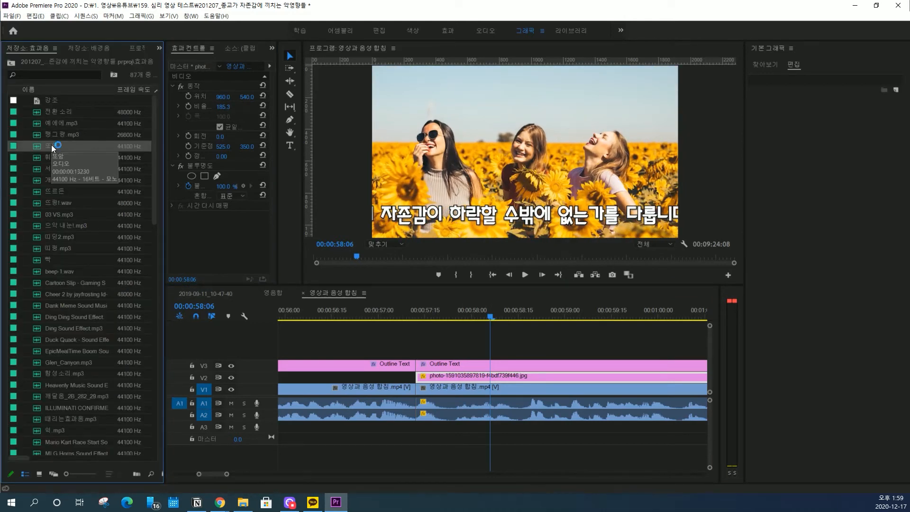
# Select the 또앙 sound effect in the 효과음 bin and patch source audio A1 to track A3
pyautogui.click(61, 144)
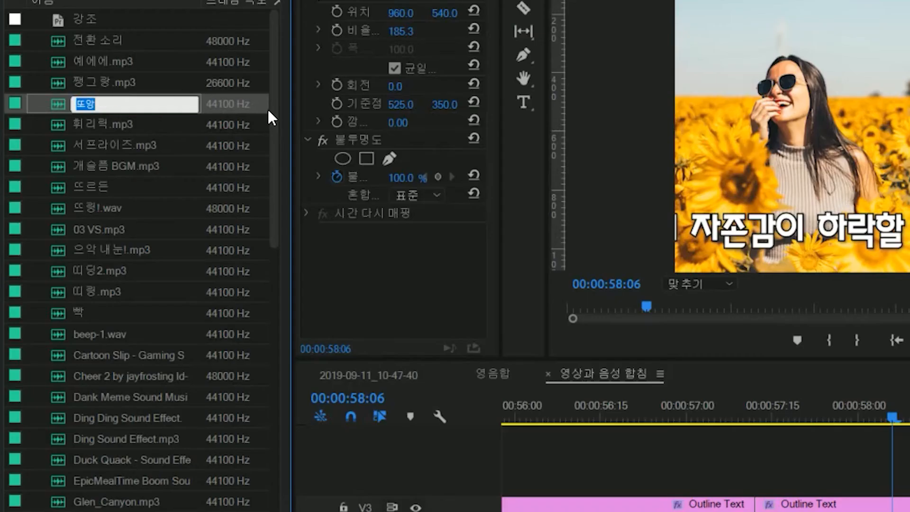
pyautogui.click(137, 148)
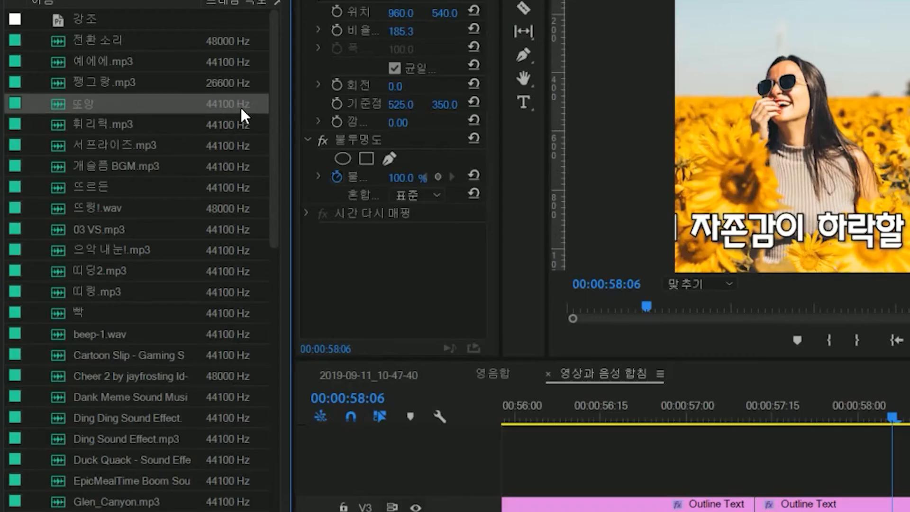
pyautogui.click(841, 391)
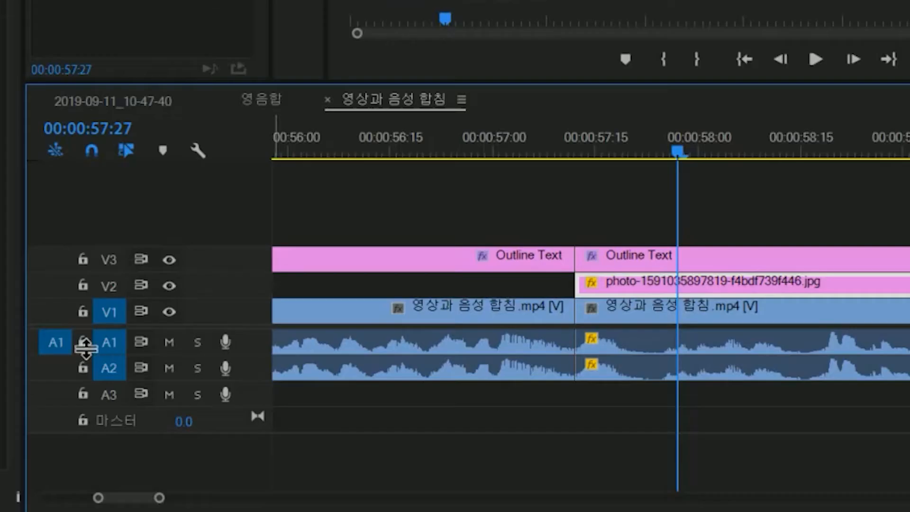
pyautogui.click(58, 393)
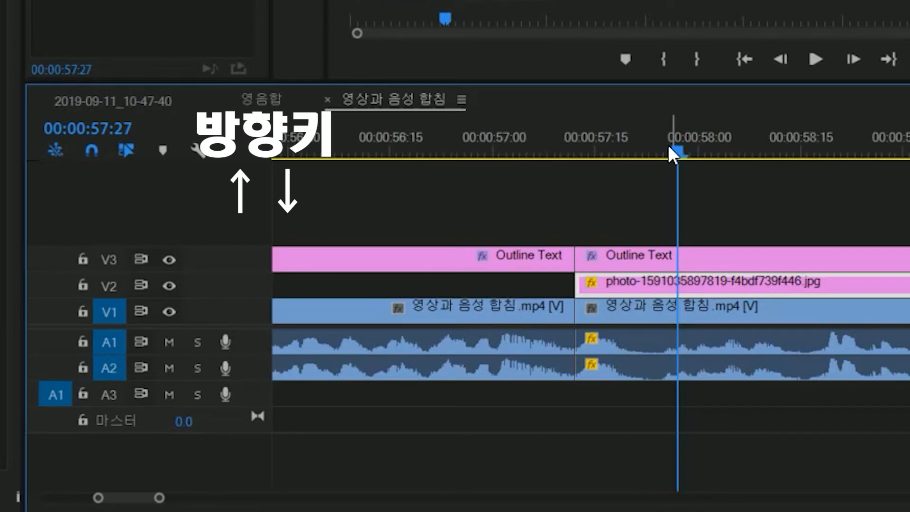
# Return the playhead to the sunflower photo's start at 00:00:57:12 and overwrite the 또앙 sound effect onto A3 there
pyautogui.press('Down')
pyautogui.press('Up')
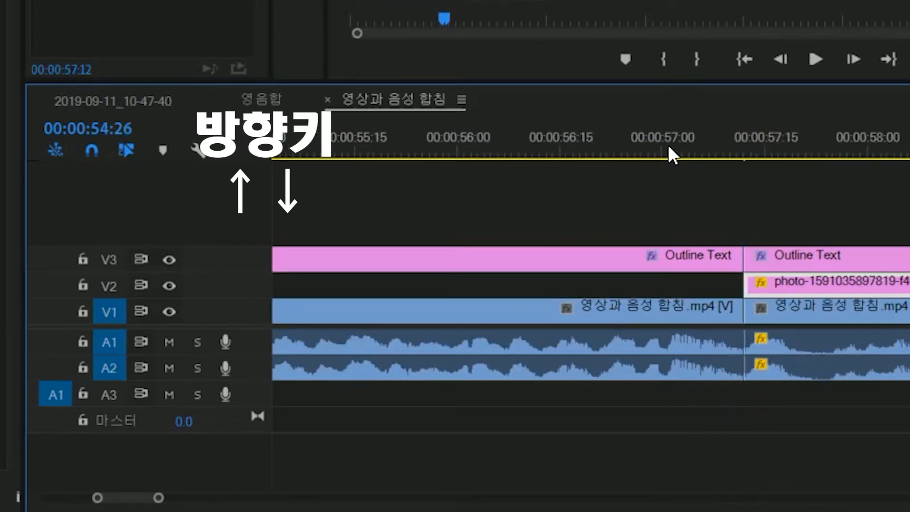
pyautogui.press('Down')
pyautogui.press('Up')
pyautogui.press('Up')
pyautogui.press('Down')
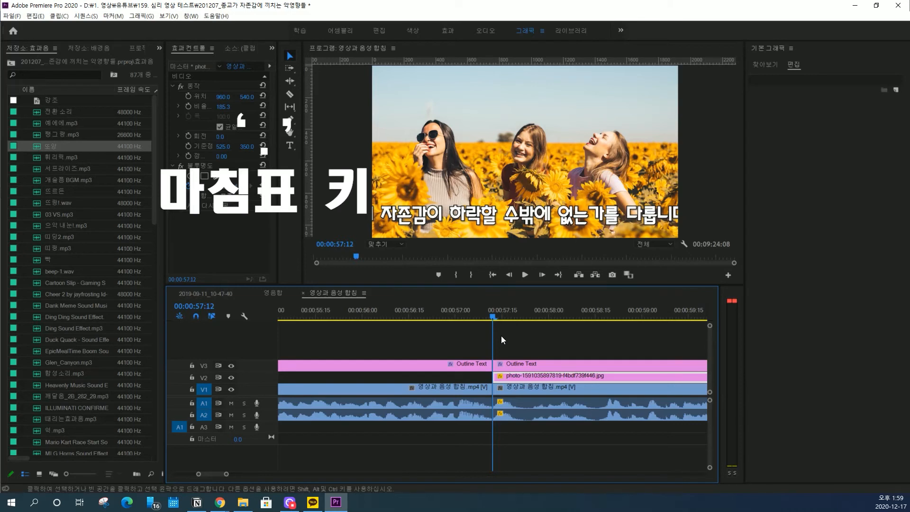
pyautogui.press('.')
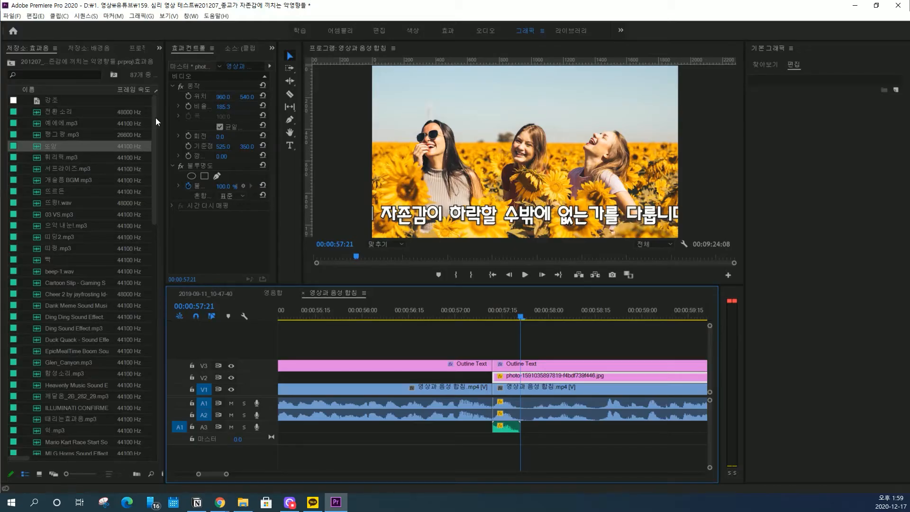
# Advance through the edit points and overwrite the 또앙 sound effect onto A3 at the start of the 종교활동을 하는 아이가 subtitle
pyautogui.press('Down')
pyautogui.press('Down')
pyautogui.press('Down')
pyautogui.press('Down')
pyautogui.press('Down')
pyautogui.press('Down')
pyautogui.press('Down')
pyautogui.press('Down')
pyautogui.press('Down')
pyautogui.press('Down')
pyautogui.press('Down')
pyautogui.press('Down')
pyautogui.press('Down')
pyautogui.press('Down')
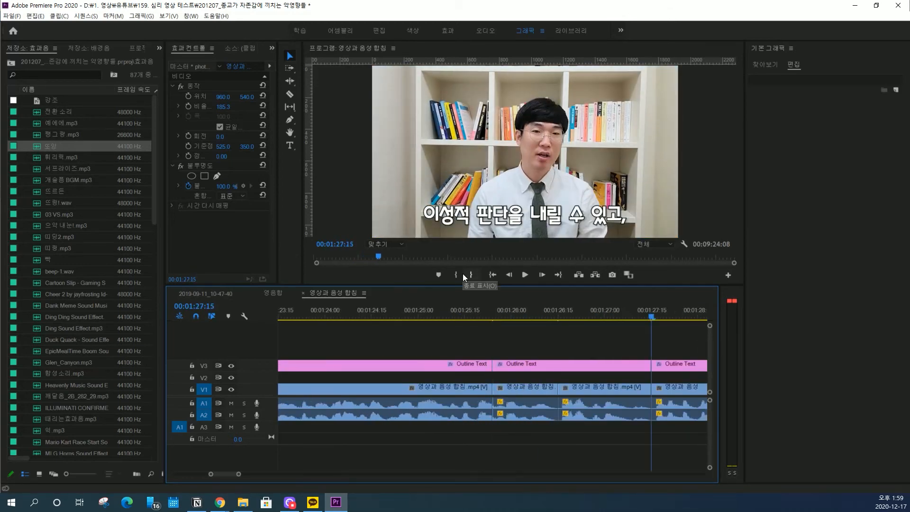
pyautogui.press('Down')
pyautogui.press('Down')
pyautogui.press('Down')
pyautogui.press('Down')
pyautogui.press('Down')
pyautogui.press('Down')
pyautogui.press('Down')
pyautogui.press('Down')
pyautogui.press('Down')
pyautogui.press('Down')
pyautogui.press('Down')
pyautogui.press('Down')
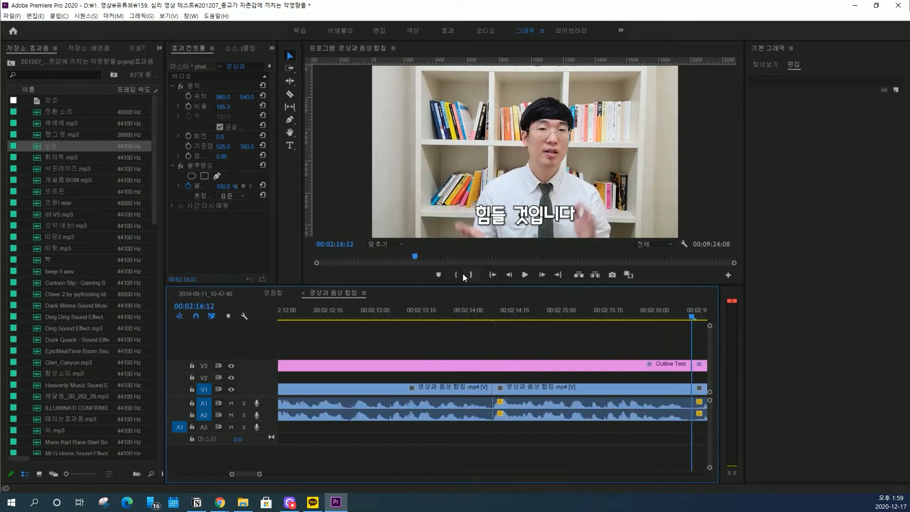
pyautogui.press('space')
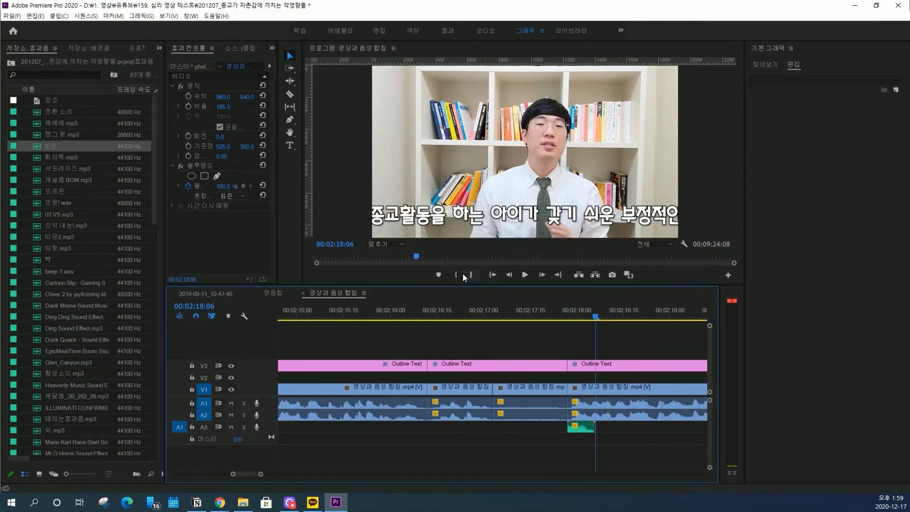
pyautogui.press('Up')
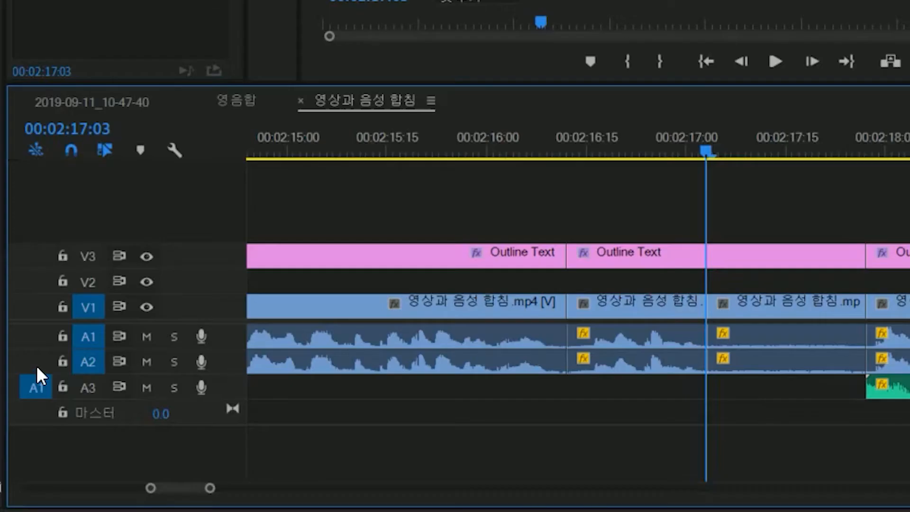
# Try overwriting the 또앙 sound effect onto track A2 at 00:02:17:03, undo it, and patch source A1 back to A3
pyautogui.click(180, 419)
pyautogui.press('.')
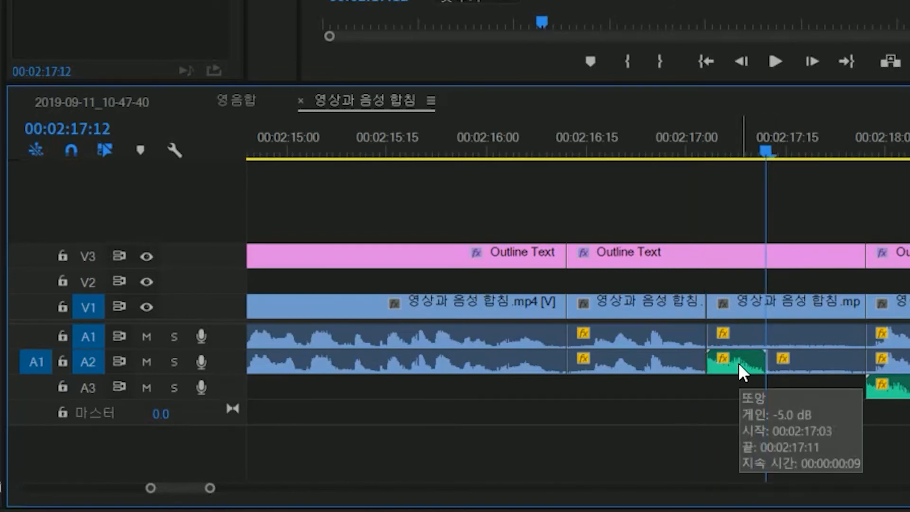
pyautogui.hotkey('ctrl', 'z')
pyautogui.click(36, 388)
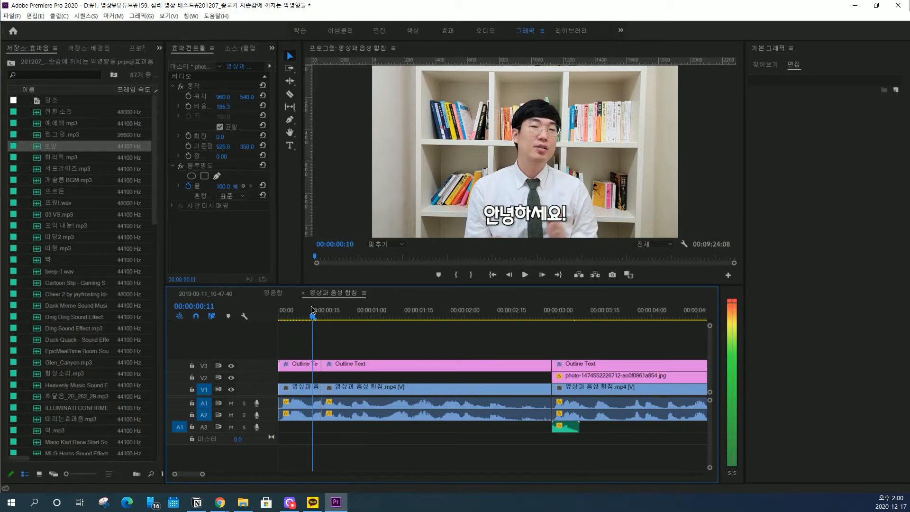
# Move the playhead to 00:00:00:21, open Premiere Composer and list the contents of its Starter Pack
pyautogui.moveTo(312, 310); pyautogui.dragTo(342, 311)
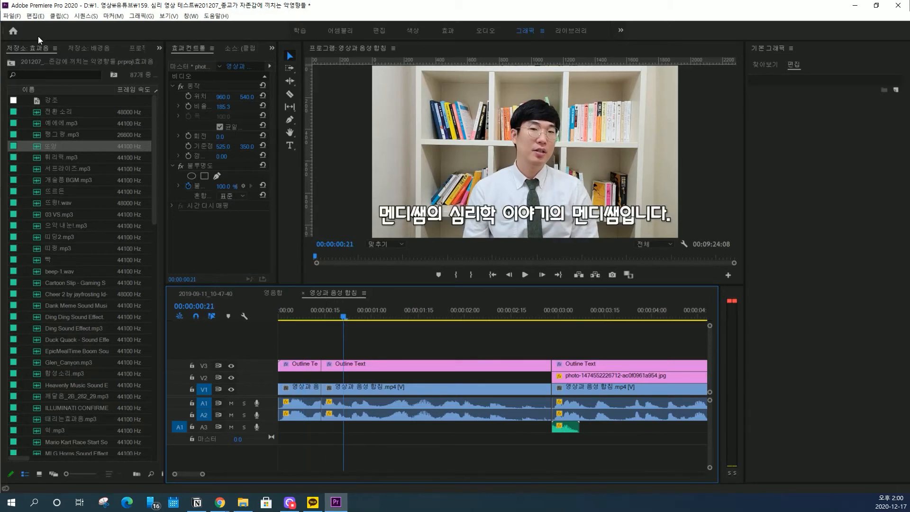
pyautogui.click(158, 48)
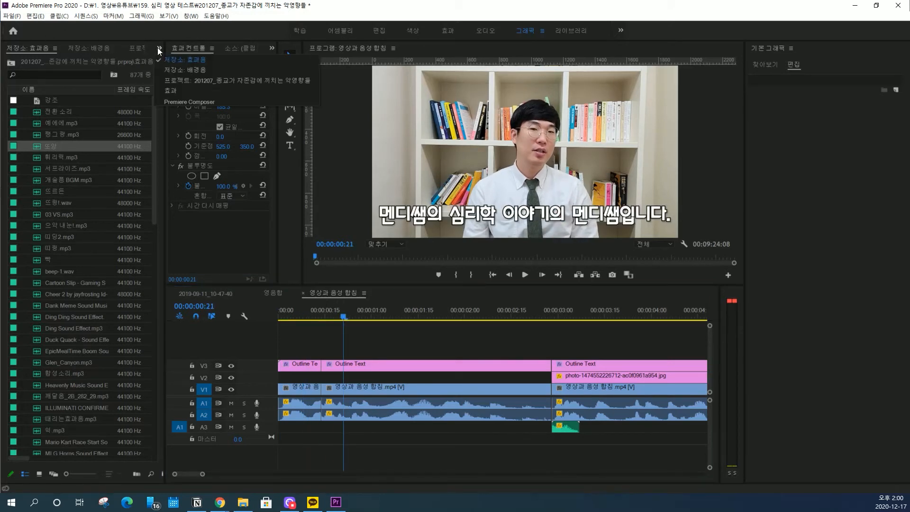
pyautogui.click(192, 100)
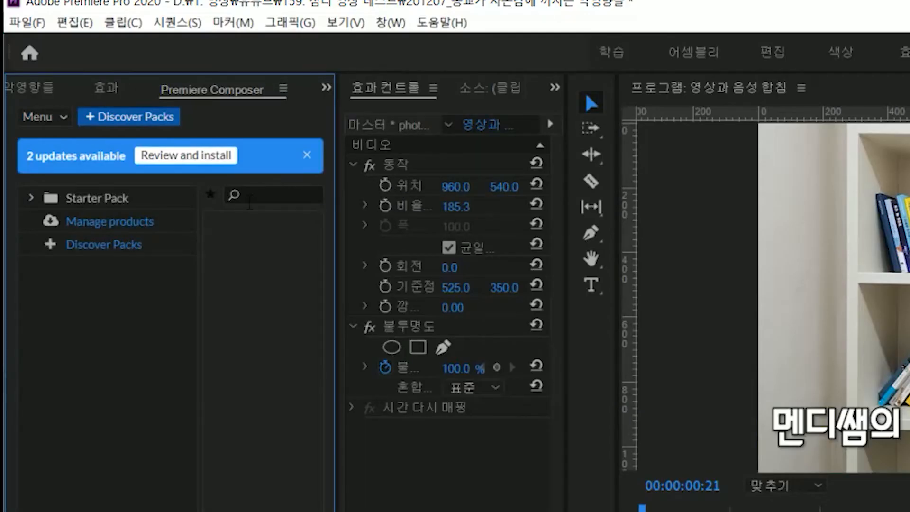
pyautogui.click(30, 197)
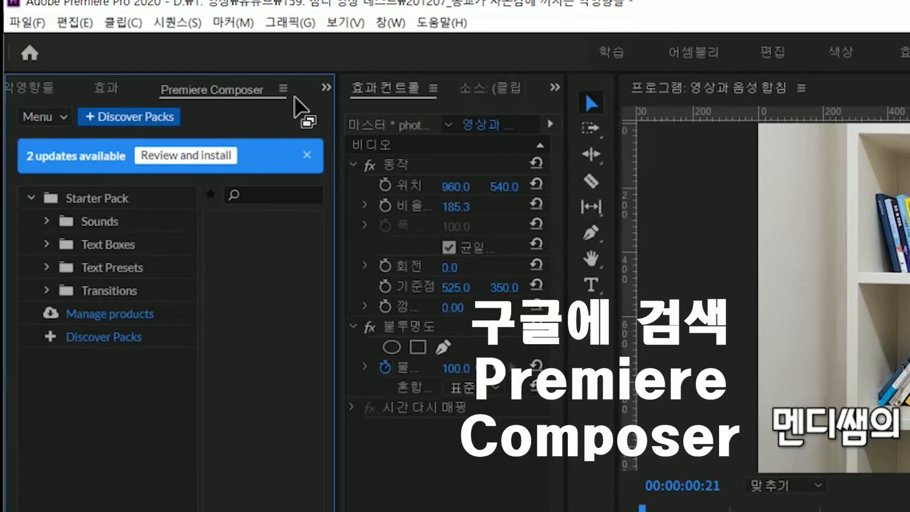
pyautogui.click(324, 89)
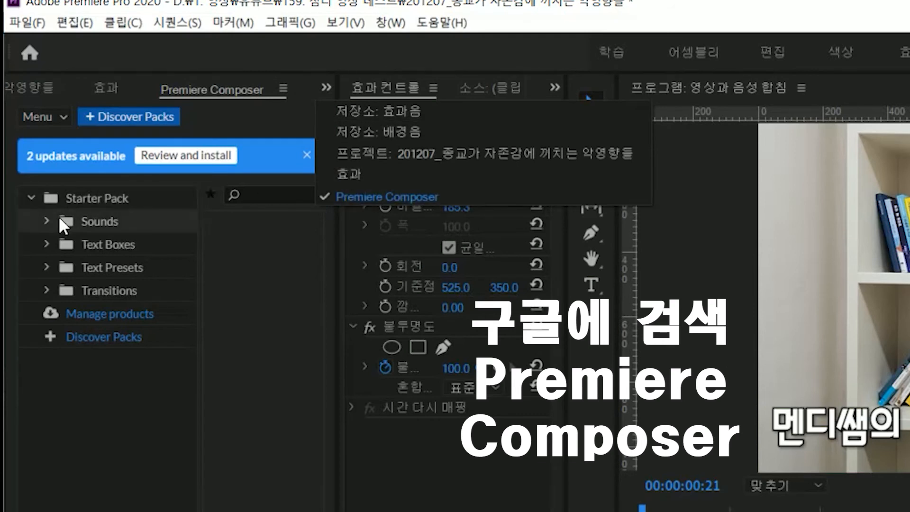
pyautogui.click(132, 197)
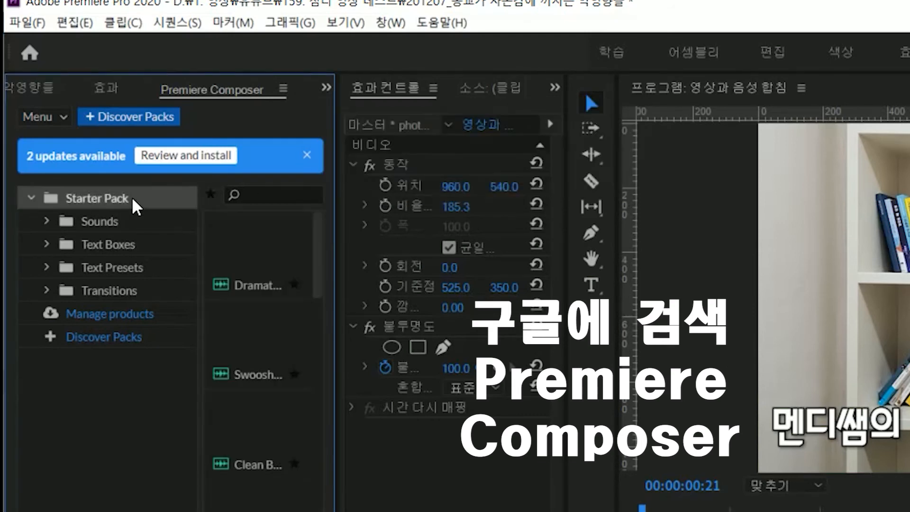
# Place the Pan transition from the Starter Pack's Transitions folder above the subtitles at the start of the couple silhouette photo
pyautogui.click(133, 298)
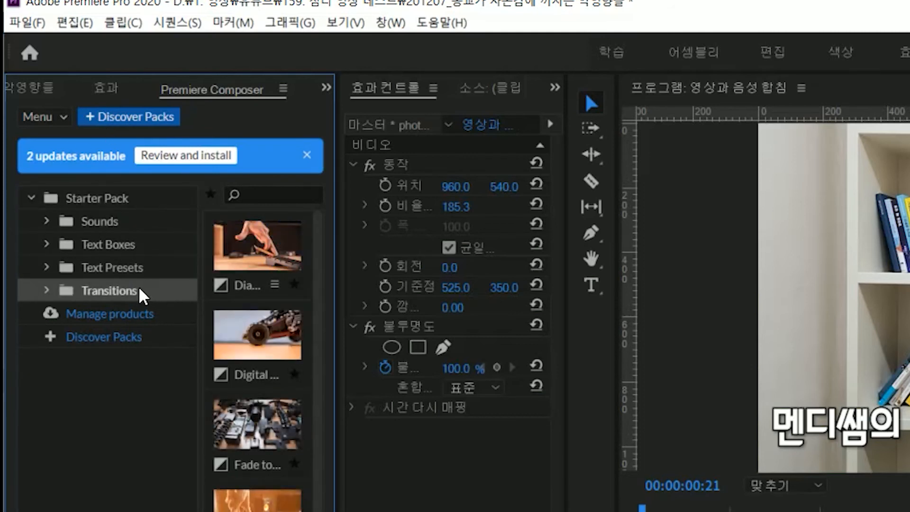
pyautogui.scroll(-2, 265, 341)
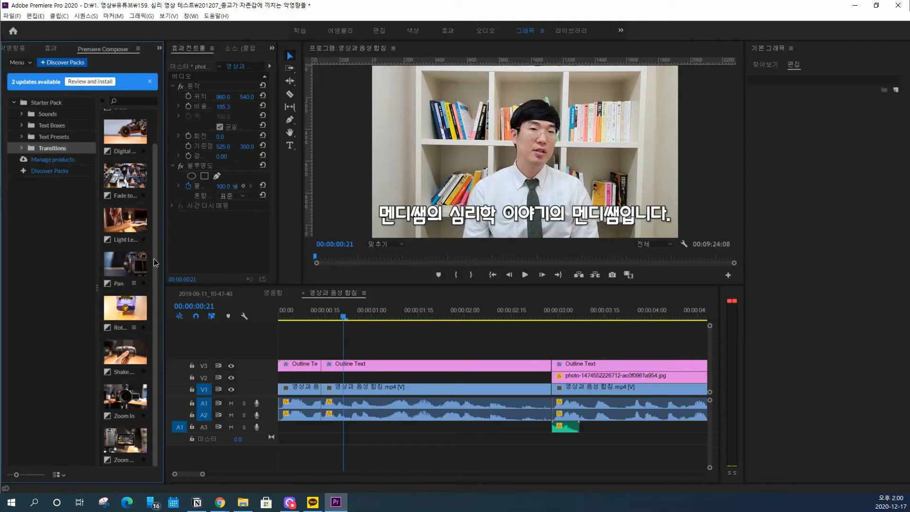
pyautogui.moveTo(127, 257); pyautogui.dragTo(562, 351)
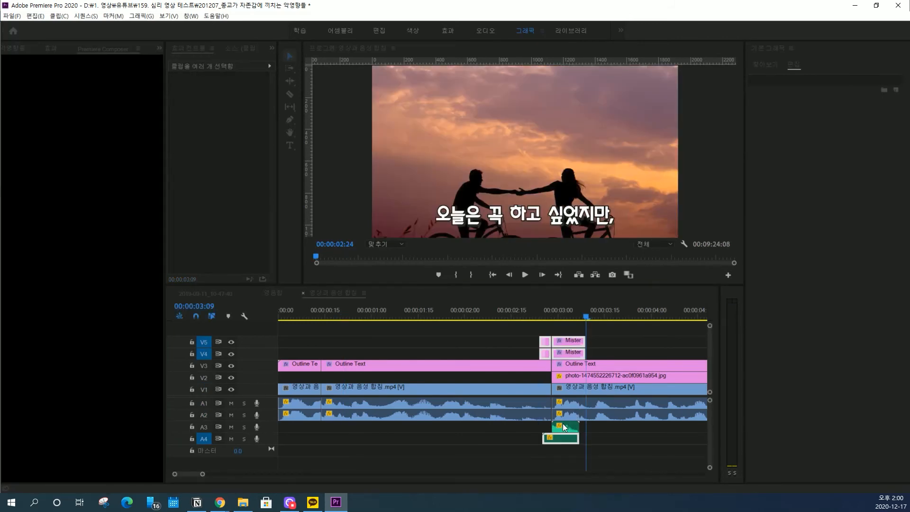
# Delete the 또앙 sound effect on A3 at the couple photo's start and preview the transition there
pyautogui.press('Delete')
pyautogui.press('space')
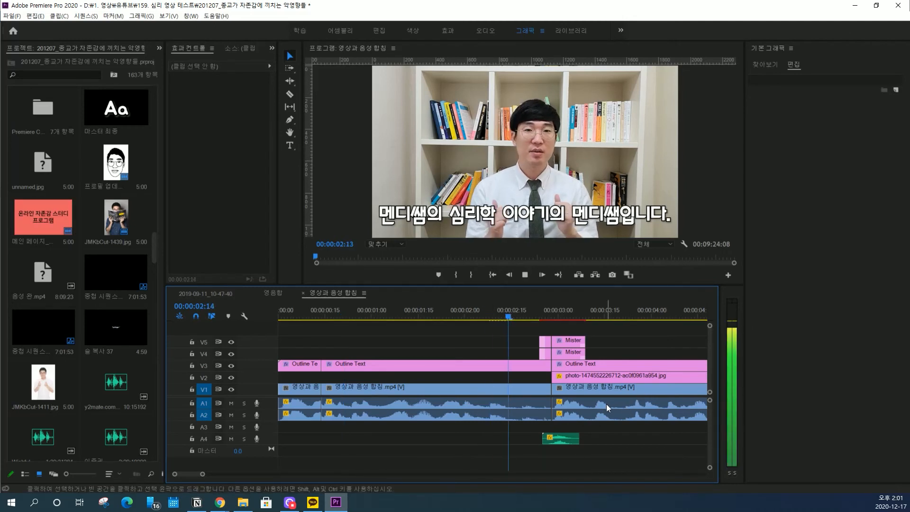
pyautogui.press('space')
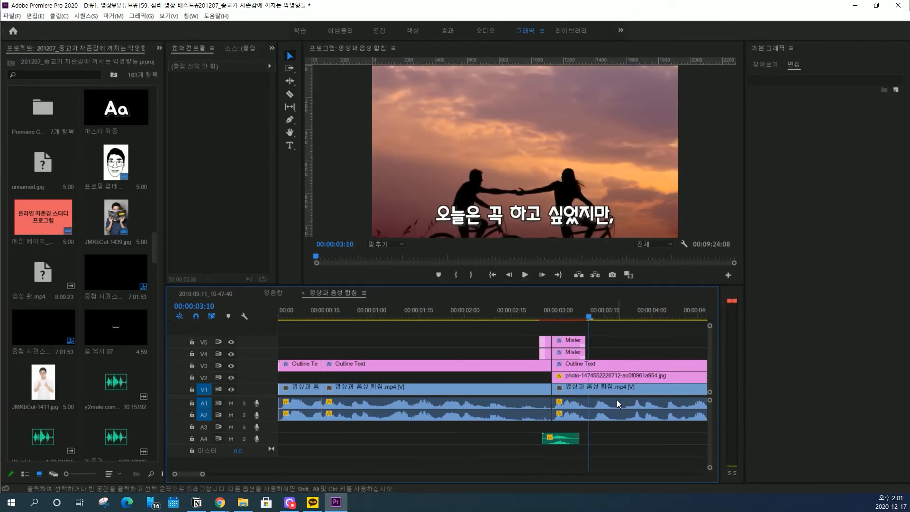
pyautogui.click(563, 438)
pyautogui.moveTo(583, 324)
pyautogui.mouseDown()
pyautogui.moveTo(545, 322)
pyautogui.moveTo(578, 325)
pyautogui.mouseUp()
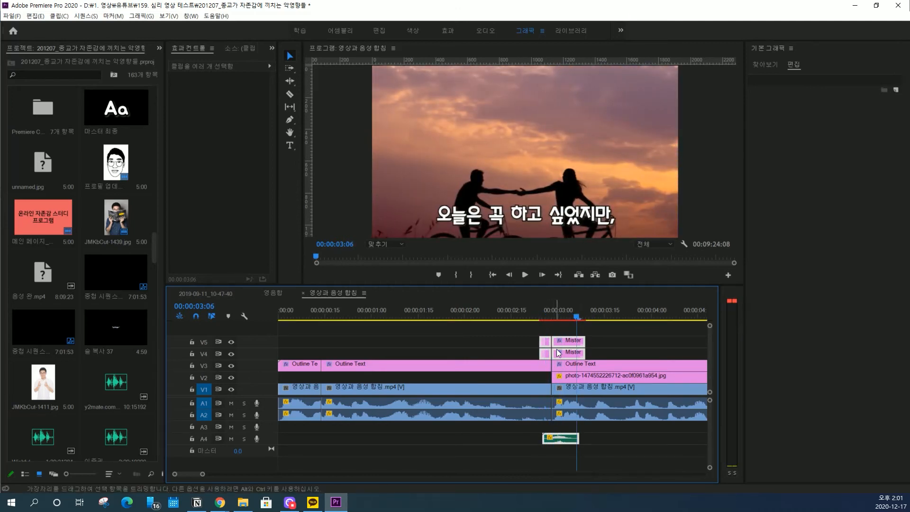
pyautogui.click(544, 313)
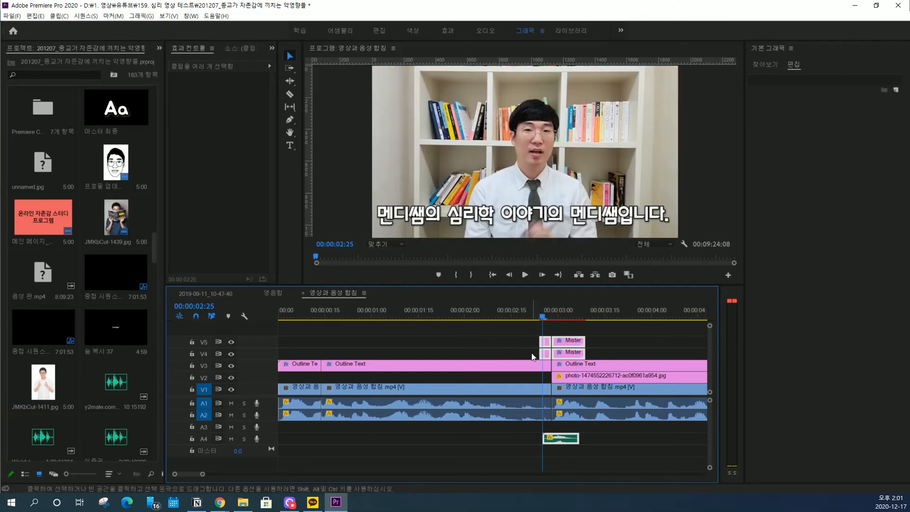
pyautogui.click(402, 314)
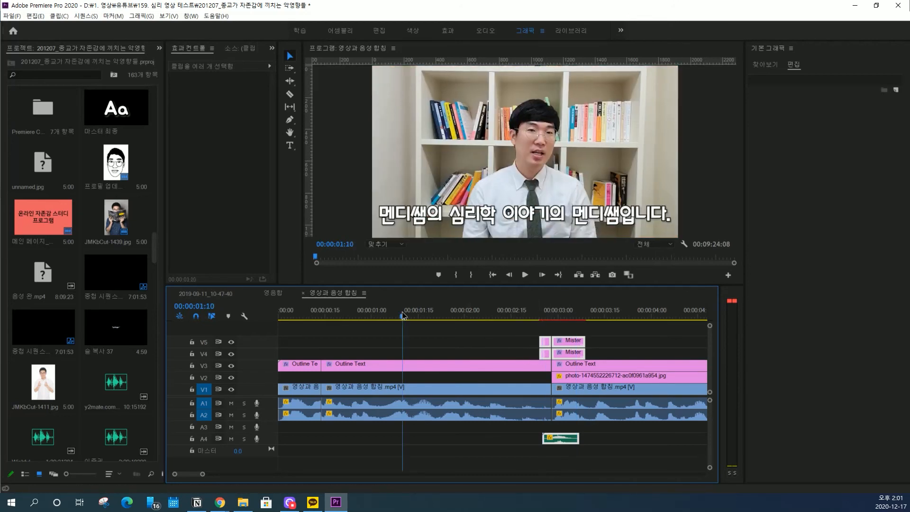
pyautogui.click(632, 314)
# Select the couple silhouette photo on V2 and expand the 예능 자막 기본 모션 (패밀리 라이프) preset folder in Effects
pyautogui.click(641, 374)
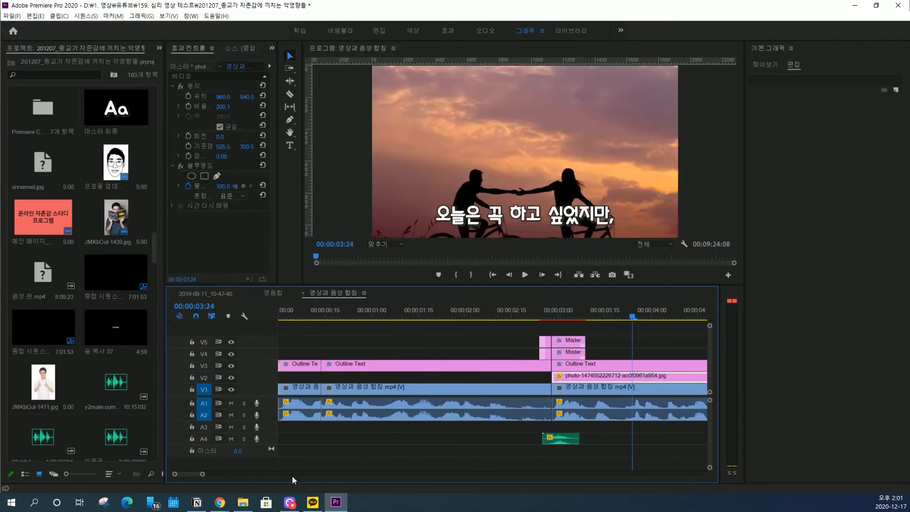
pyautogui.moveTo(203, 474); pyautogui.dragTo(224, 473)
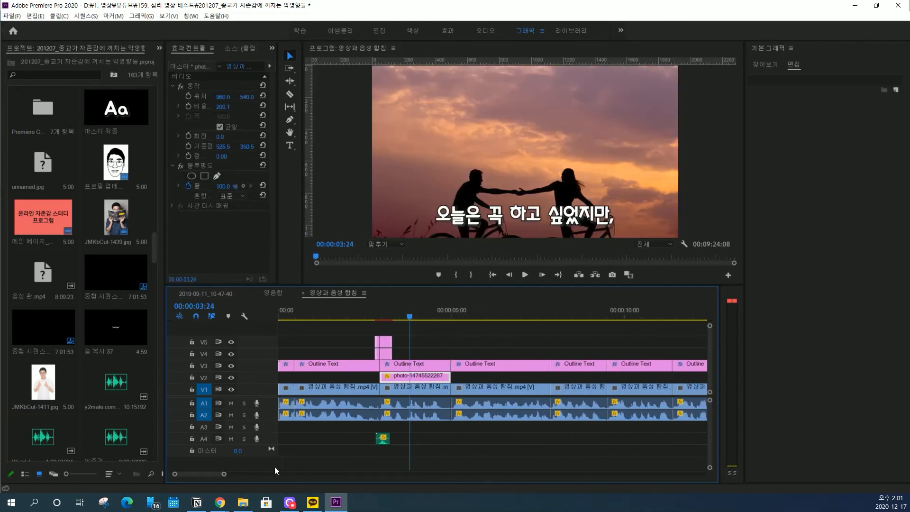
pyautogui.click(160, 49)
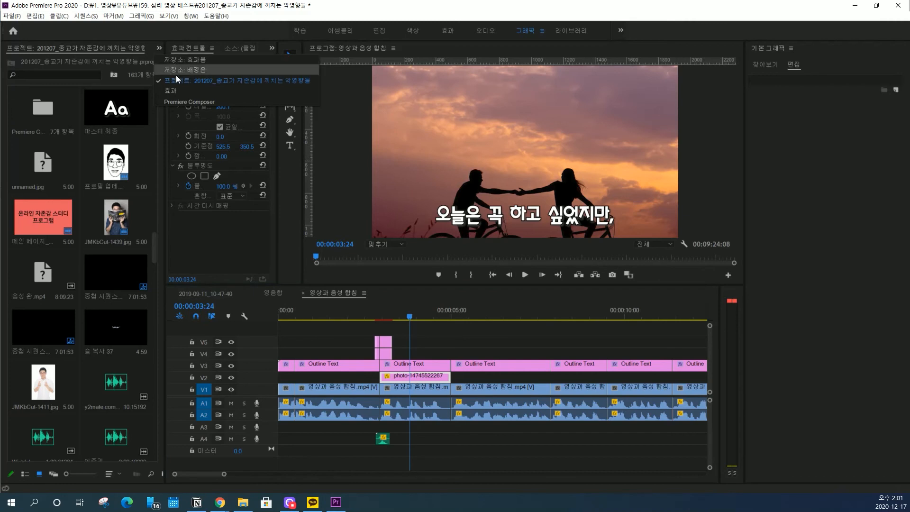
pyautogui.click(185, 94)
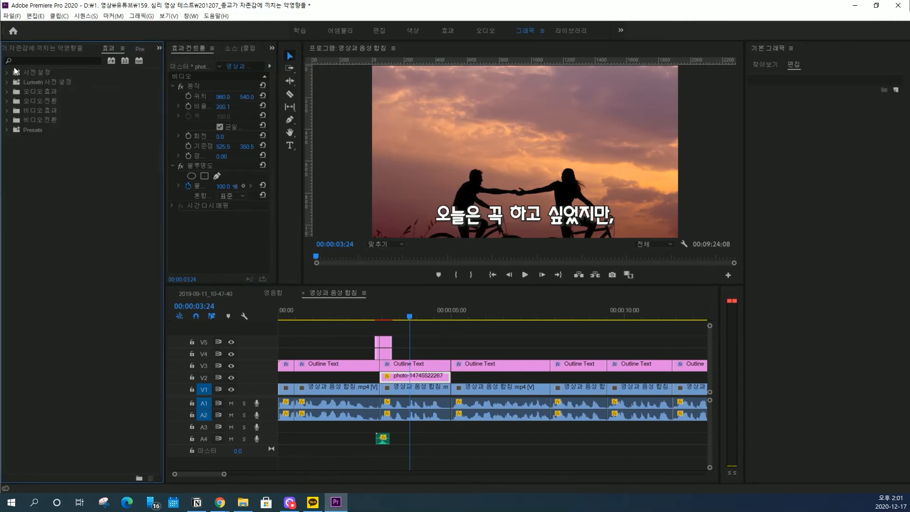
pyautogui.click(6, 130)
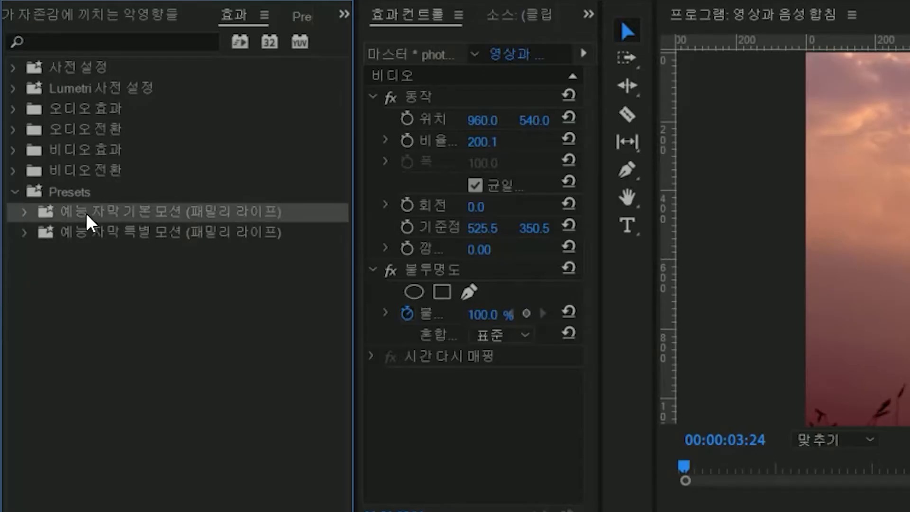
pyautogui.click(24, 213)
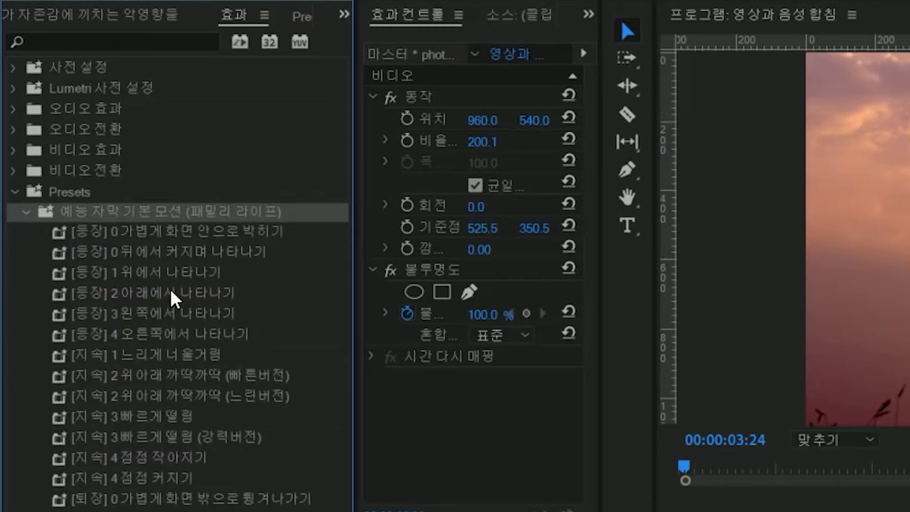
# Apply the [지속] 1 느리게 너울거림 motion preset to the couple silhouette photo on V2 and play back its motion
pyautogui.click(165, 231)
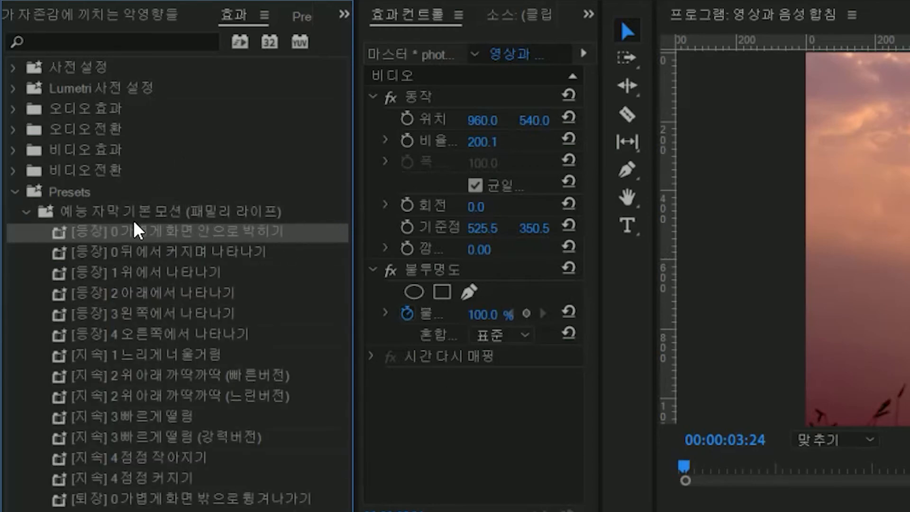
pyautogui.moveTo(152, 363); pyautogui.dragTo(435, 377)
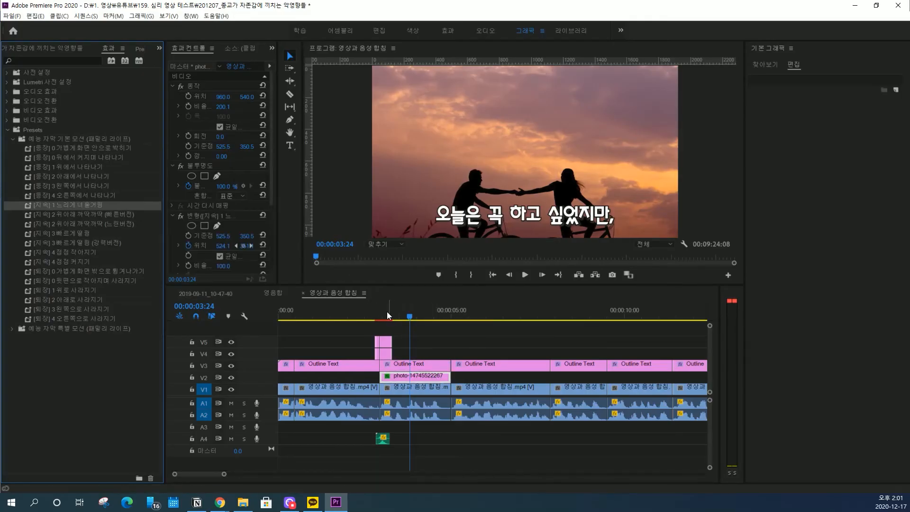
pyautogui.click(374, 314)
pyautogui.press('space')
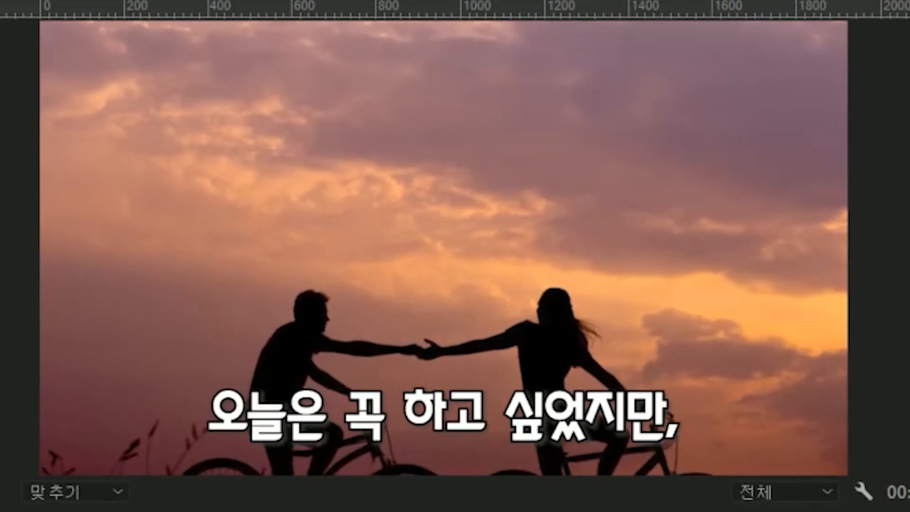
pyautogui.click(436, 316)
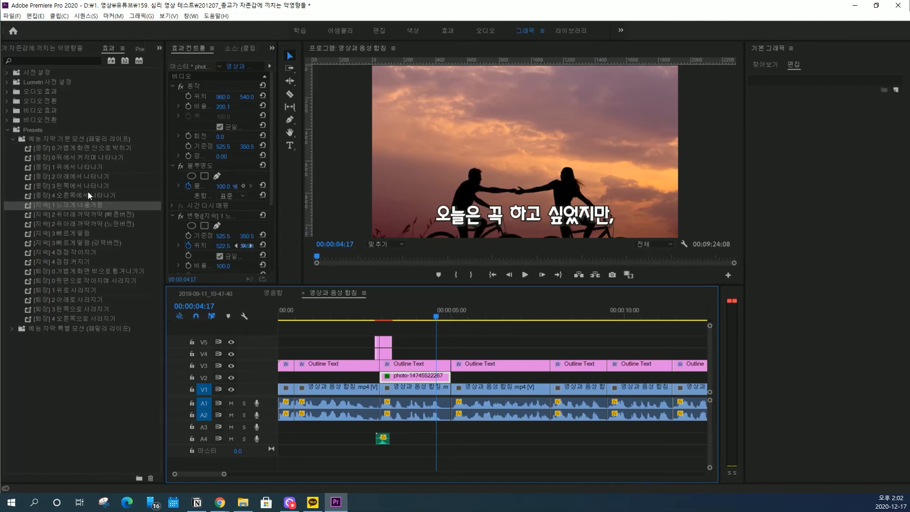
# Apply the [지속] 4 점점 작아지기 motion preset to the couple silhouette photo on V2
pyautogui.click(89, 253)
pyautogui.moveTo(85, 256); pyautogui.dragTo(431, 381)
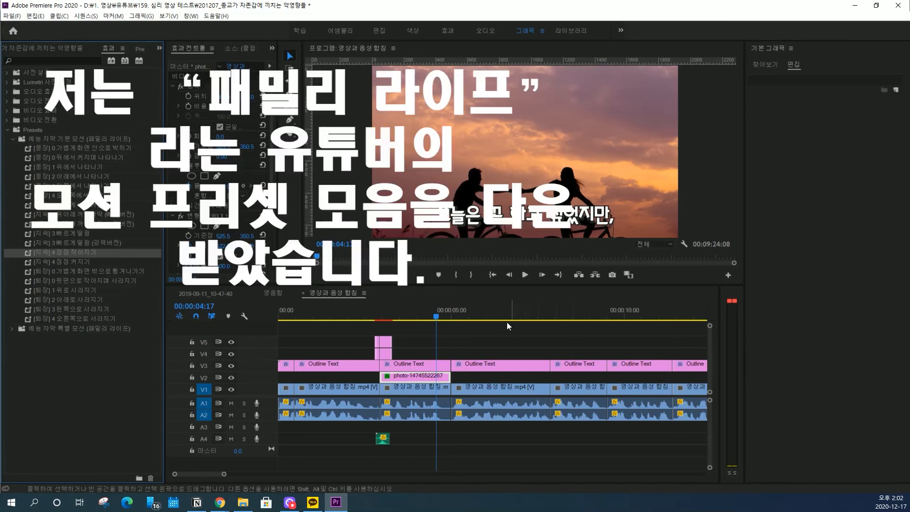
pyautogui.click(489, 316)
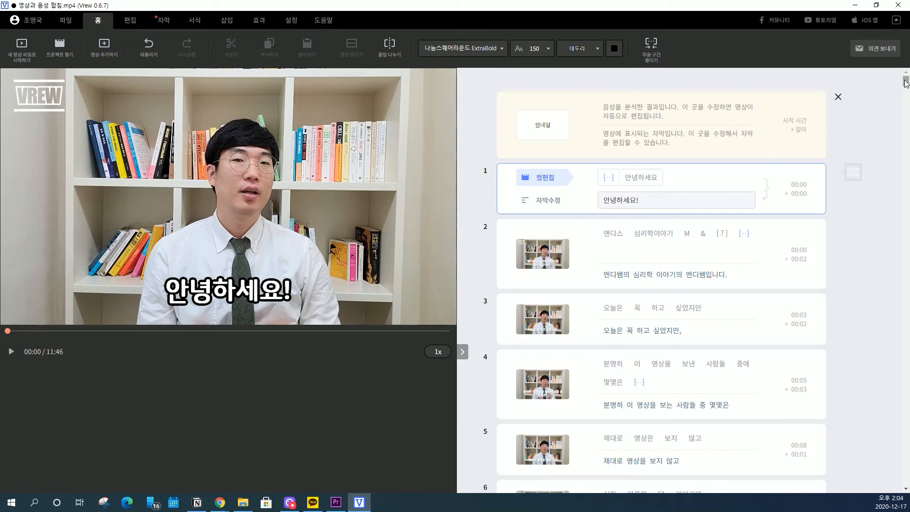
# Export the subtitles in Vrew as the SubRip file 영상과 음성 합침.srt to the 159. 심리 영상 테스트 folder
pyautogui.click(601, 236)
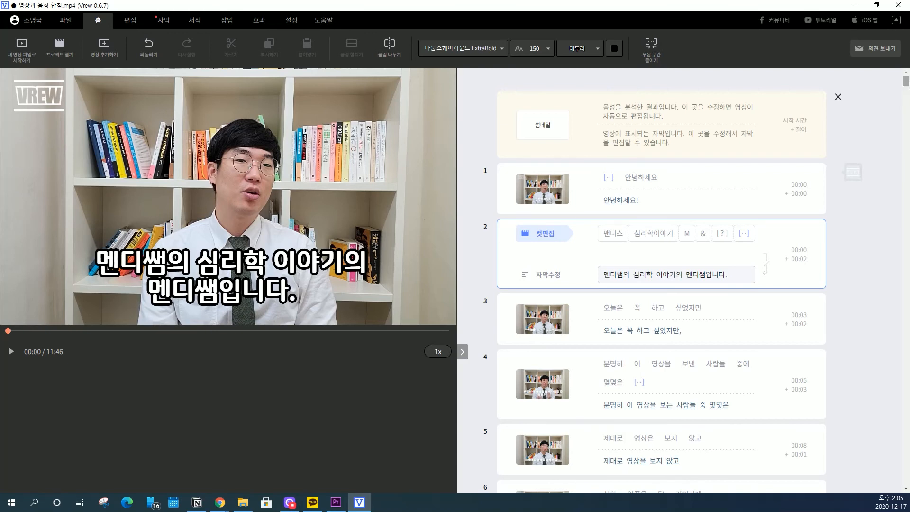
pyautogui.press('Up')
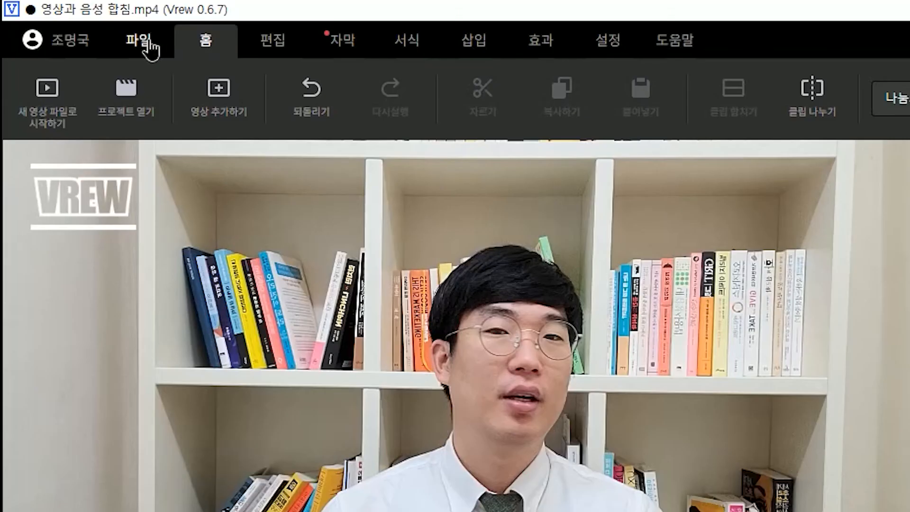
pyautogui.click(69, 21)
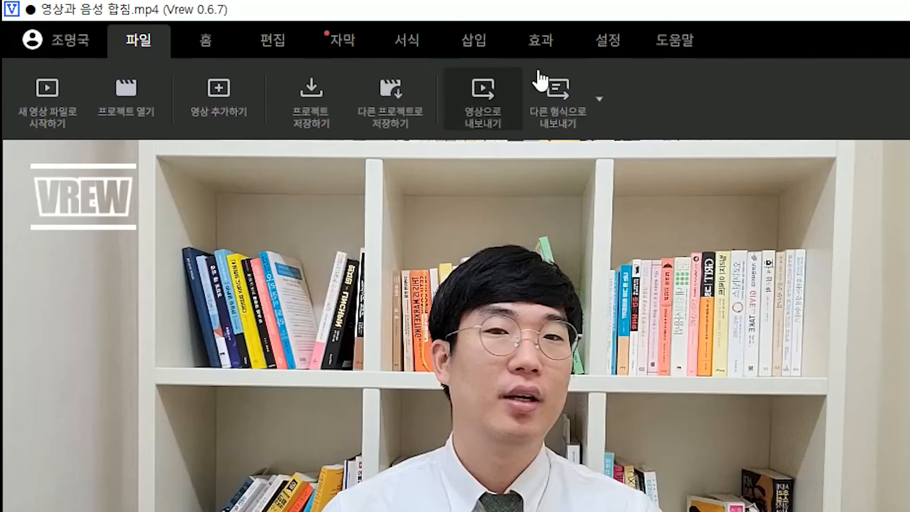
pyautogui.click(555, 94)
pyautogui.click(607, 173)
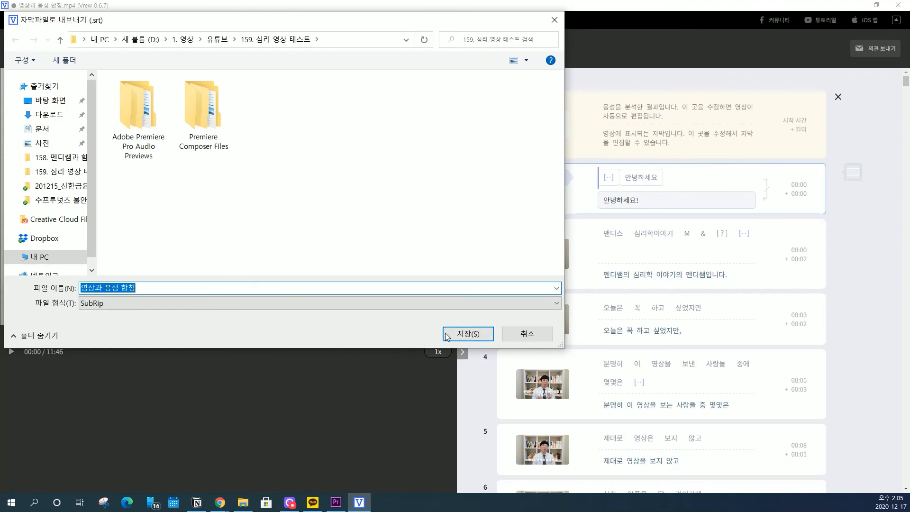
pyautogui.click(464, 333)
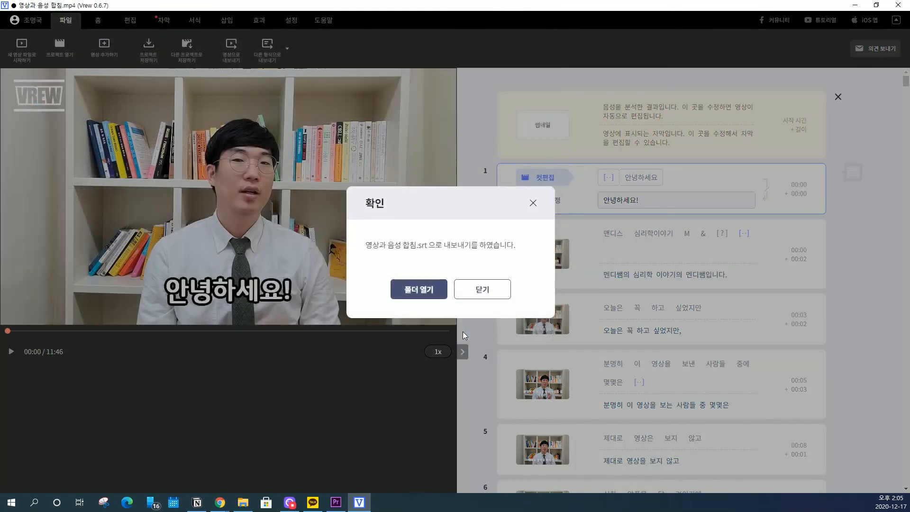